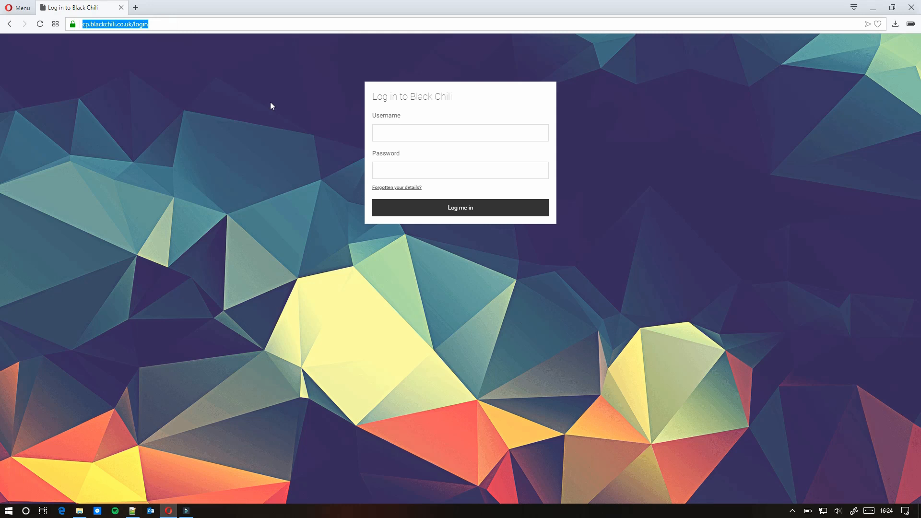
- Log into the Black Chili control panel with the account username and pasted password
{"action": "left_click", "coordinate": [430, 126]}
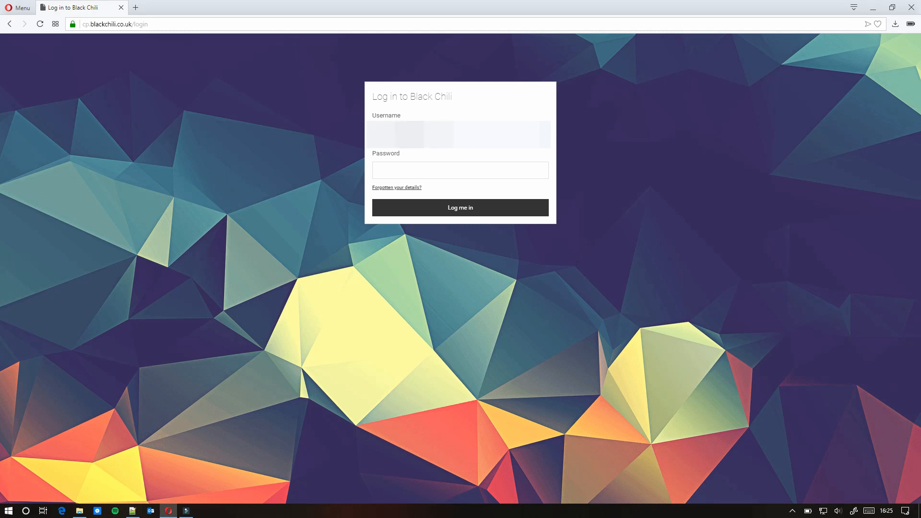
{"action": "key", "text": "Tab"}
{"action": "key", "text": "ctrl+v"}
{"action": "left_click", "coordinate": [462, 208]}
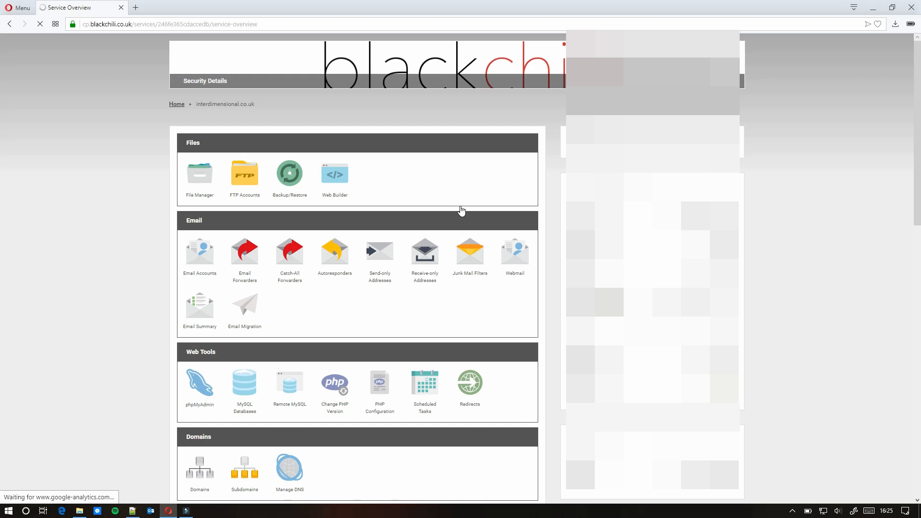
- Scroll the Service Overview and launch Web Builder from the Files section
{"action": "scroll", "coordinate": [447, 210], "scroll_direction": "down", "scroll_amount": 3}
{"action": "scroll", "coordinate": [447, 210], "scroll_direction": "down", "scroll_amount": 12}
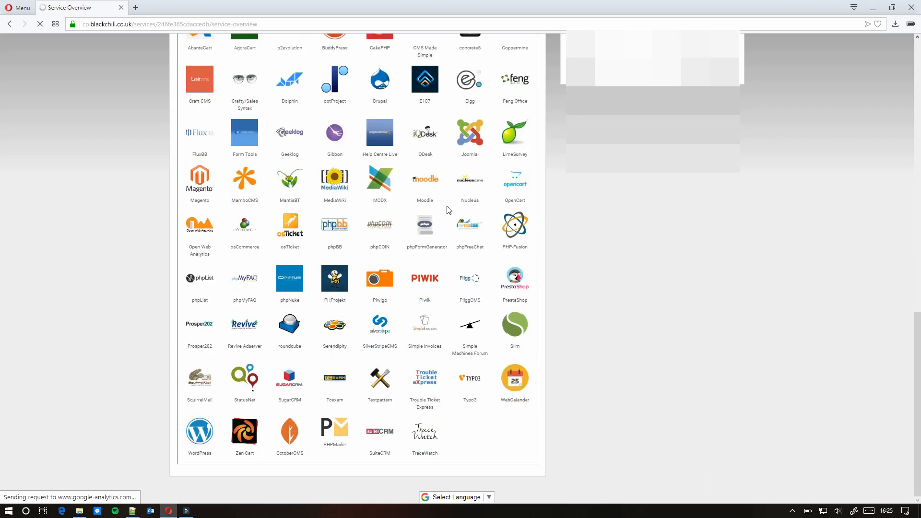
{"action": "scroll", "coordinate": [448, 209], "scroll_direction": "up", "scroll_amount": 15}
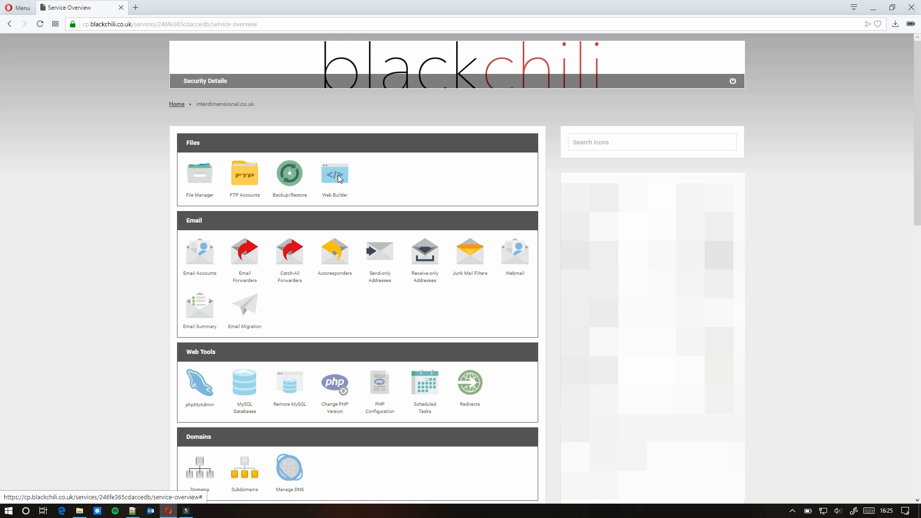
{"action": "left_click", "coordinate": [339, 179]}
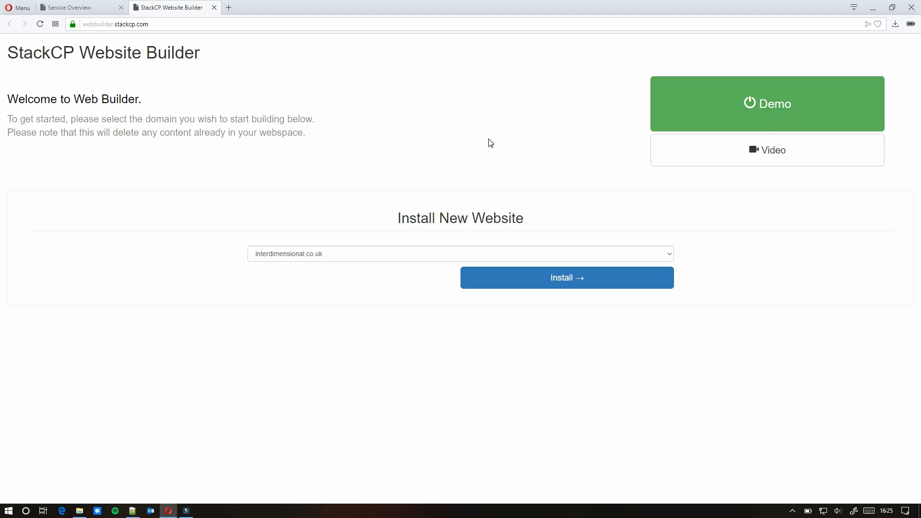
- Keep interdimensional.co.uk as the domain and start a new website install
{"action": "left_click", "coordinate": [428, 257]}
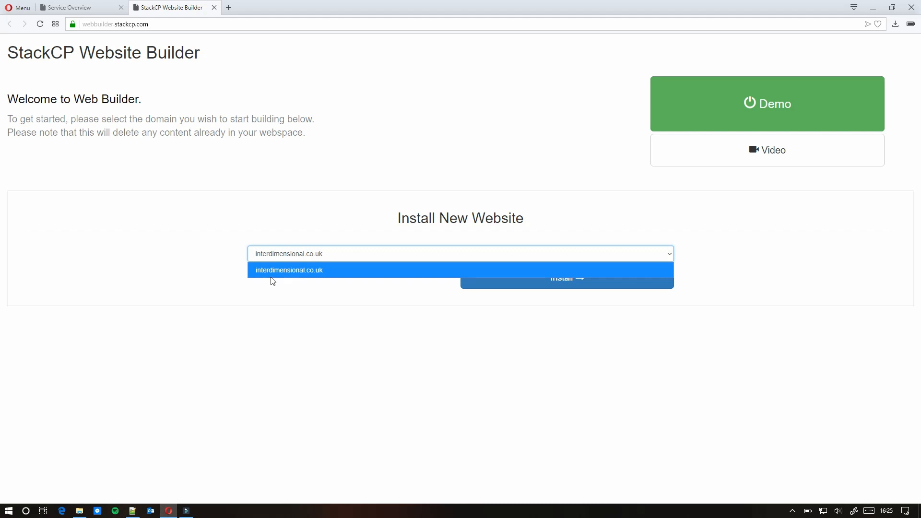
{"action": "left_click", "coordinate": [361, 289]}
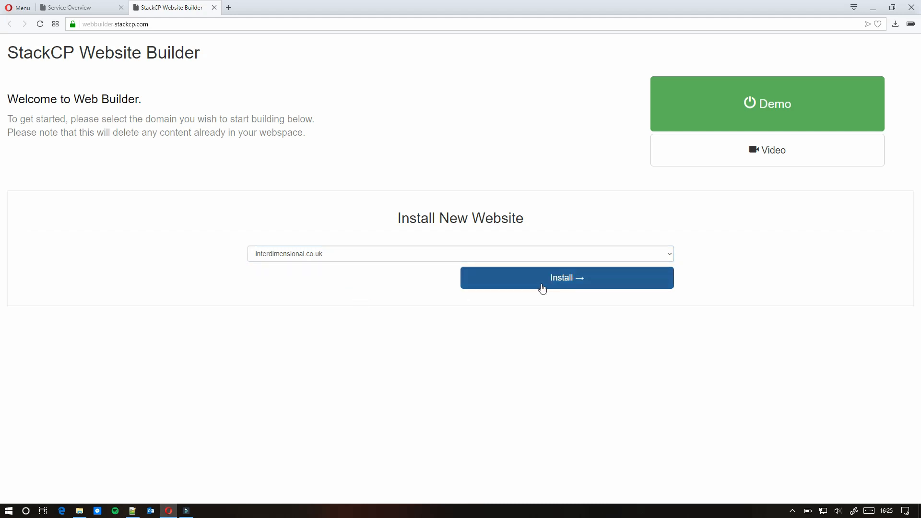
{"action": "left_click", "coordinate": [543, 287]}
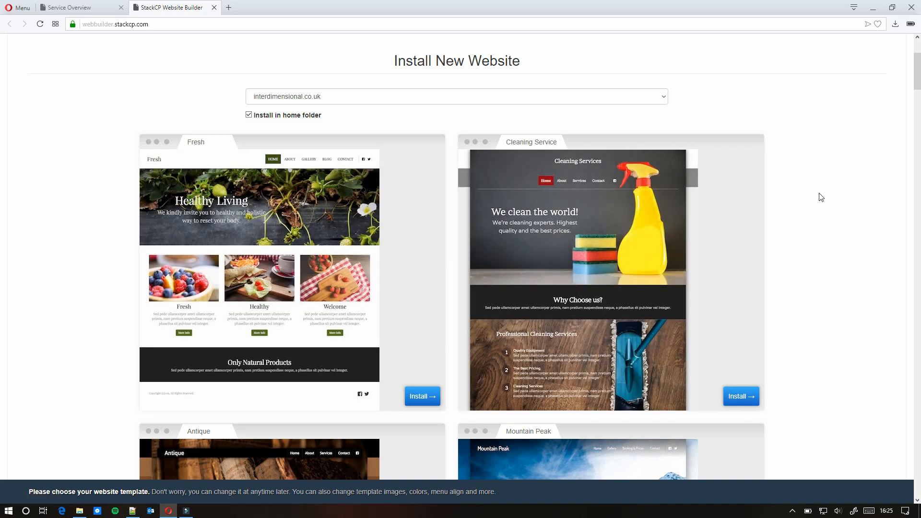
- Browse the template gallery and install the City template
{"action": "scroll", "coordinate": [821, 197], "scroll_direction": "down", "scroll_amount": 20}
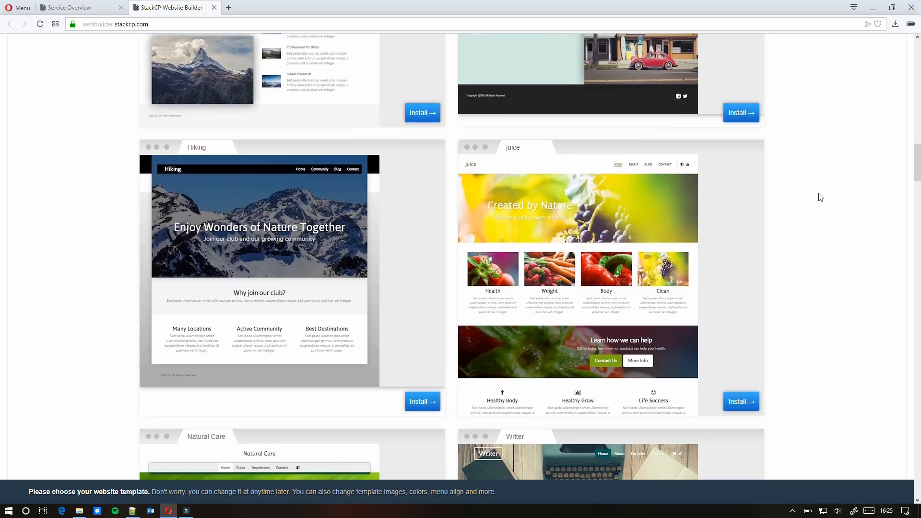
{"action": "scroll", "coordinate": [821, 197], "scroll_direction": "down", "scroll_amount": 9}
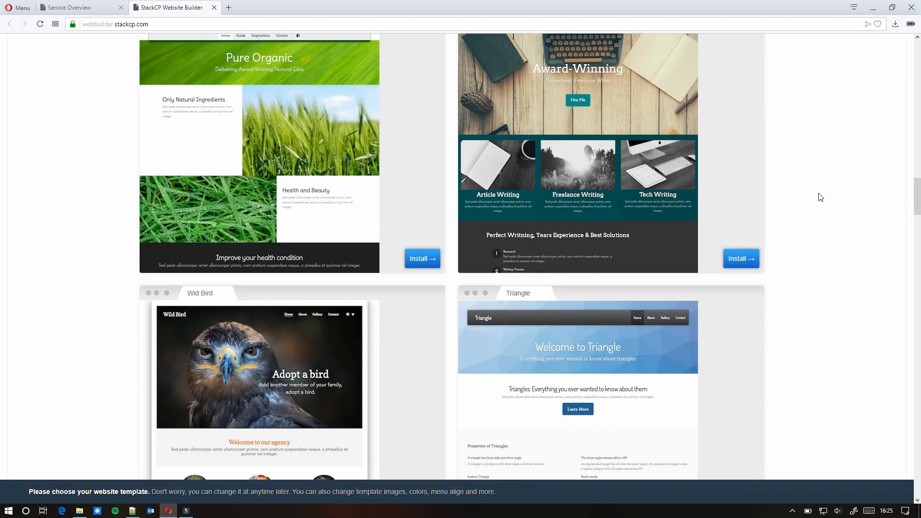
{"action": "scroll", "coordinate": [821, 197], "scroll_direction": "down", "scroll_amount": 6}
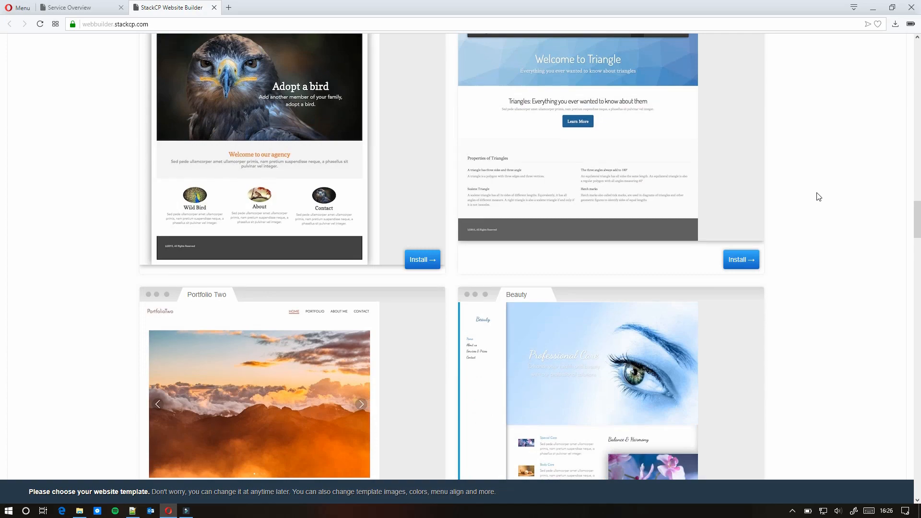
{"action": "scroll", "coordinate": [819, 197], "scroll_direction": "down", "scroll_amount": 6}
{"action": "scroll", "coordinate": [819, 197], "scroll_direction": "down", "scroll_amount": 3}
{"action": "scroll", "coordinate": [817, 195], "scroll_direction": "down", "scroll_amount": 6}
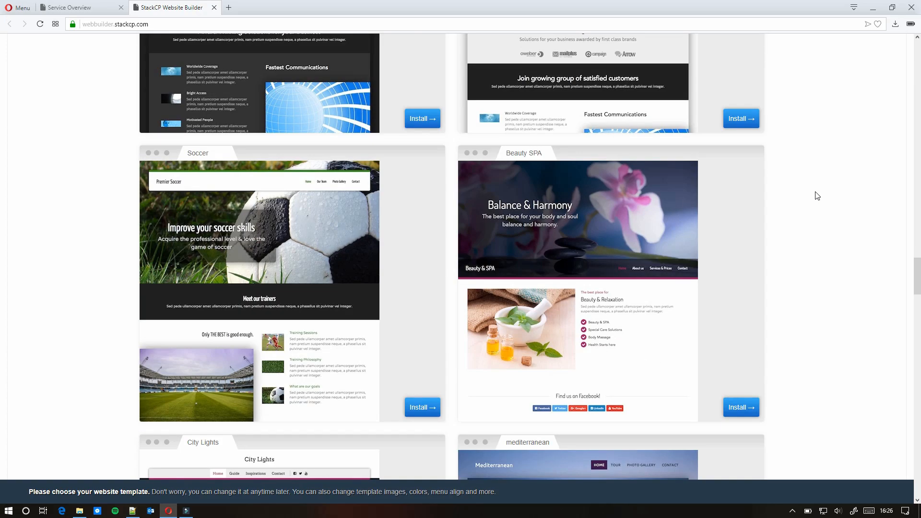
{"action": "scroll", "coordinate": [818, 196], "scroll_direction": "up", "scroll_amount": 20}
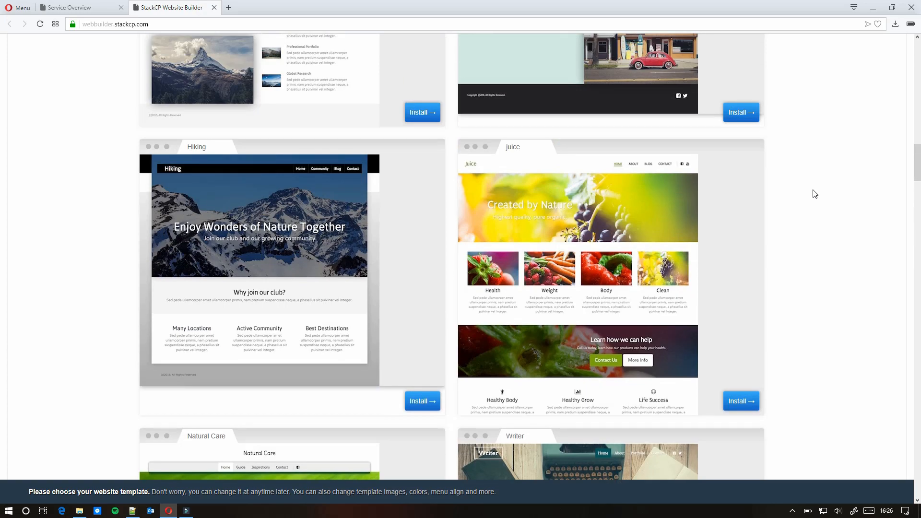
{"action": "scroll", "coordinate": [815, 192], "scroll_direction": "up", "scroll_amount": 6}
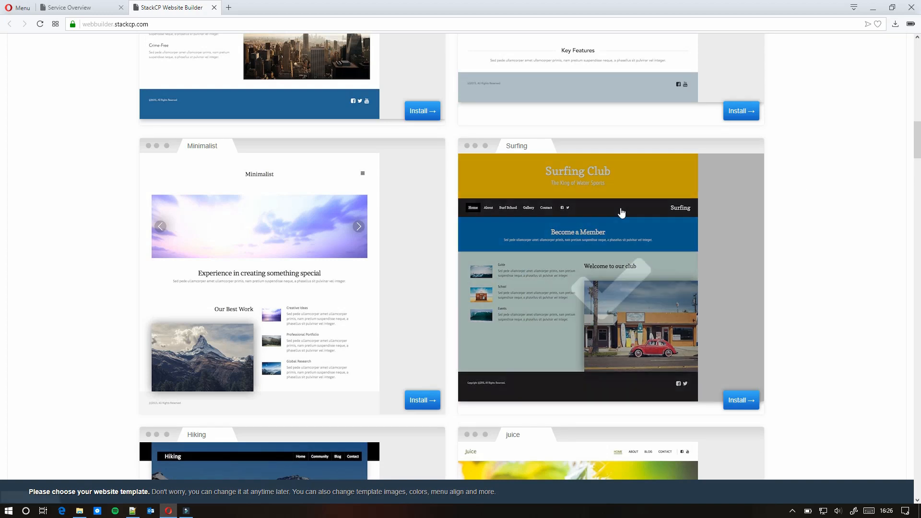
{"action": "scroll", "coordinate": [330, 221], "scroll_direction": "up", "scroll_amount": 6}
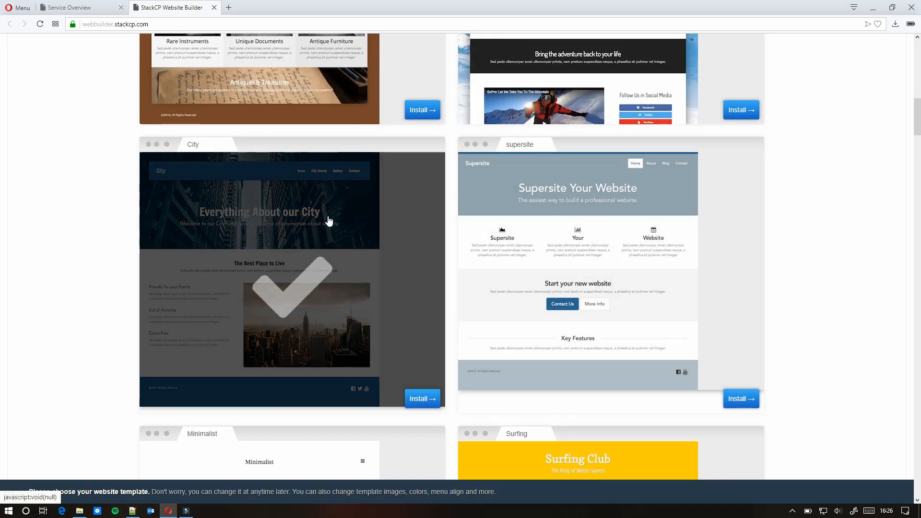
{"action": "left_click", "coordinate": [421, 398]}
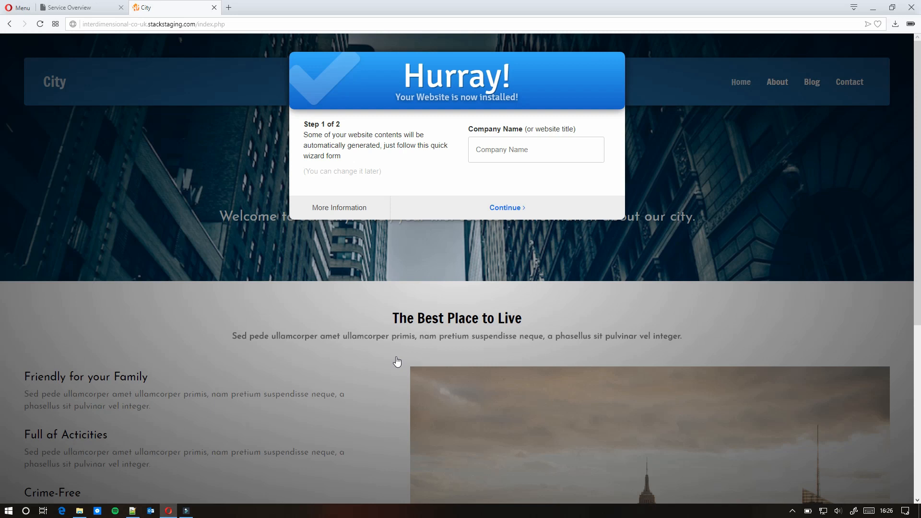
- Enter 'Chocolate' as the company name and continue to contact information
{"action": "left_click", "coordinate": [525, 151]}
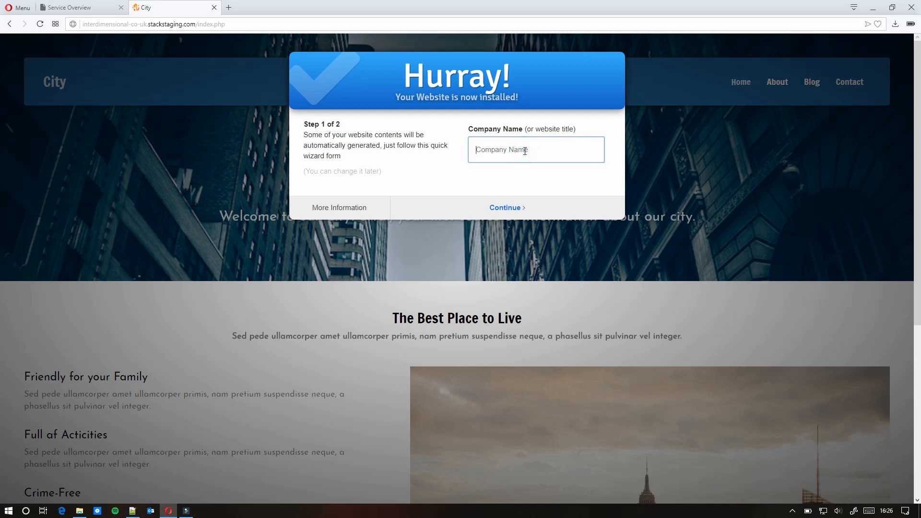
{"action": "type", "text": "Chocolate"}
{"action": "left_click", "coordinate": [505, 207]}
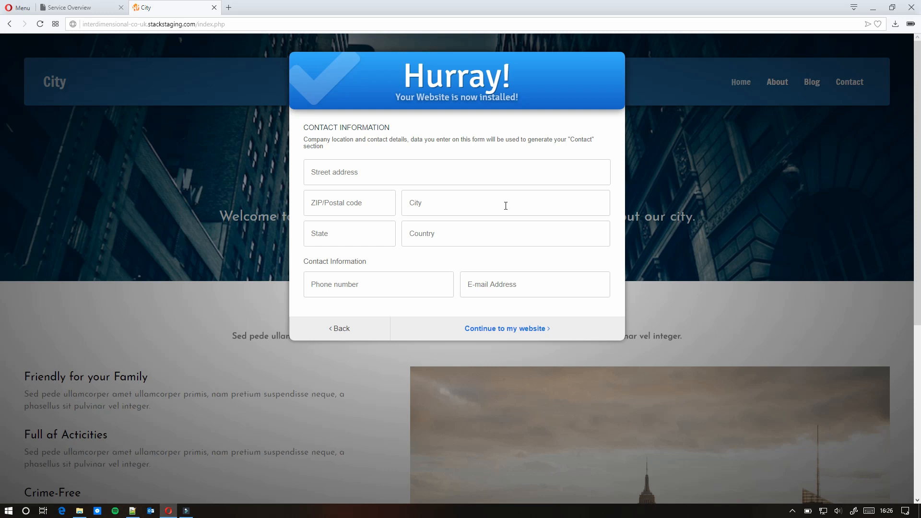
- Fill in the street address, city, postcode, phone number and contact e-mail, then continue to the website
{"action": "left_click", "coordinate": [414, 166]}
{"action": "type", "text": "123 street"}
{"action": "left_click", "coordinate": [442, 208]}
{"action": "type", "text": "Manchester"}
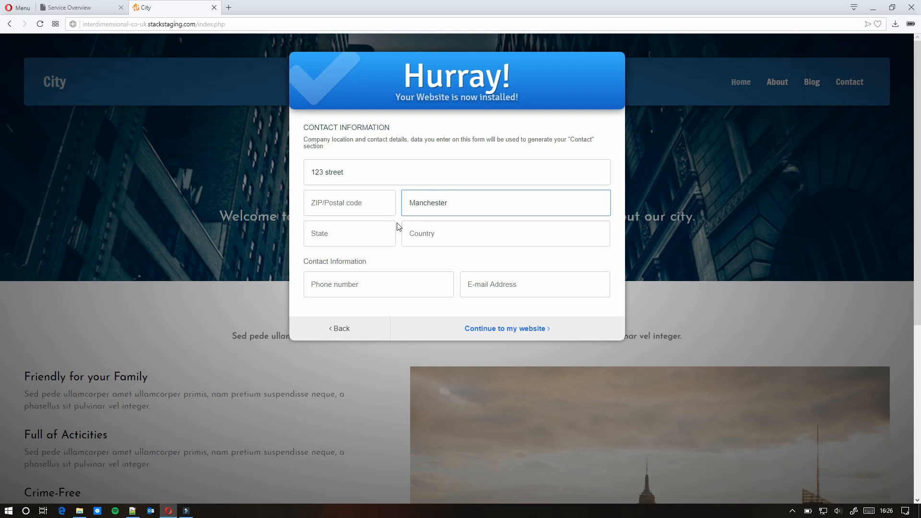
{"action": "left_click", "coordinate": [362, 212]}
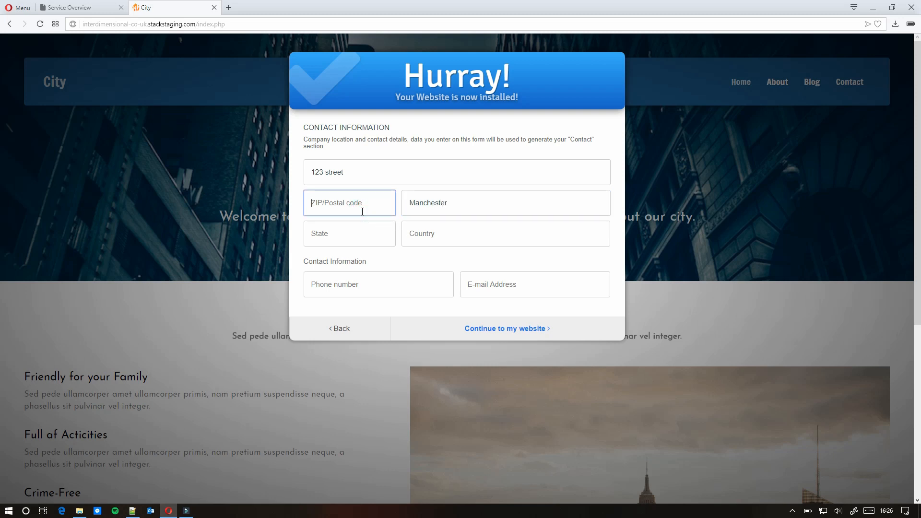
{"action": "type", "text": "M1111"}
{"action": "left_click", "coordinate": [391, 283]}
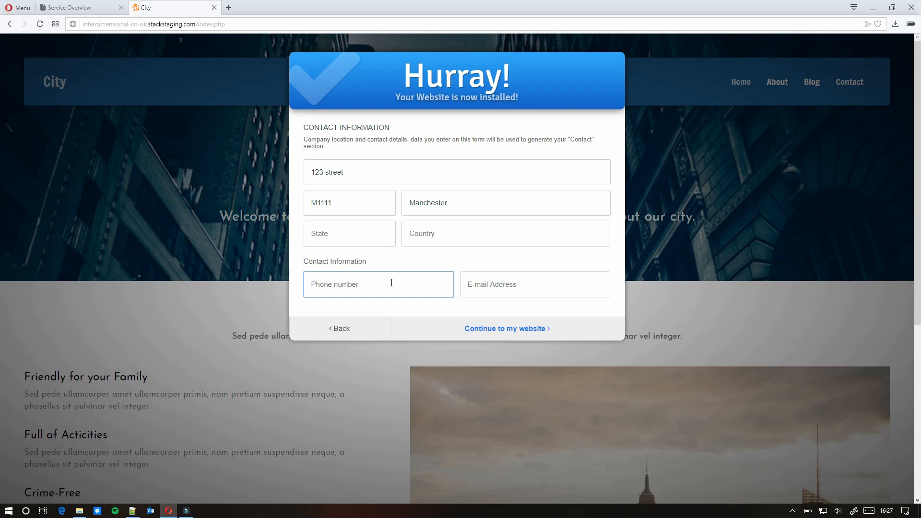
{"action": "left_click", "coordinate": [497, 284]}
{"action": "type", "text": "email"}
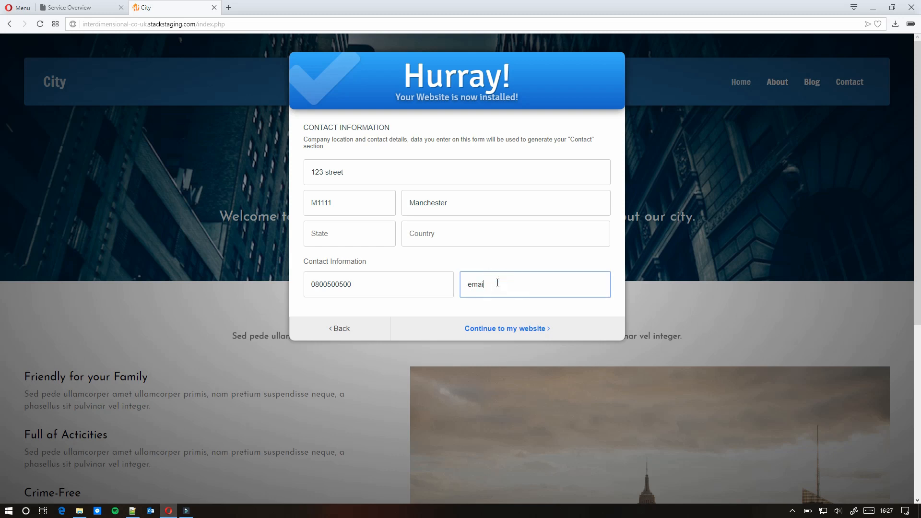
{"action": "left_click", "coordinate": [498, 328]}
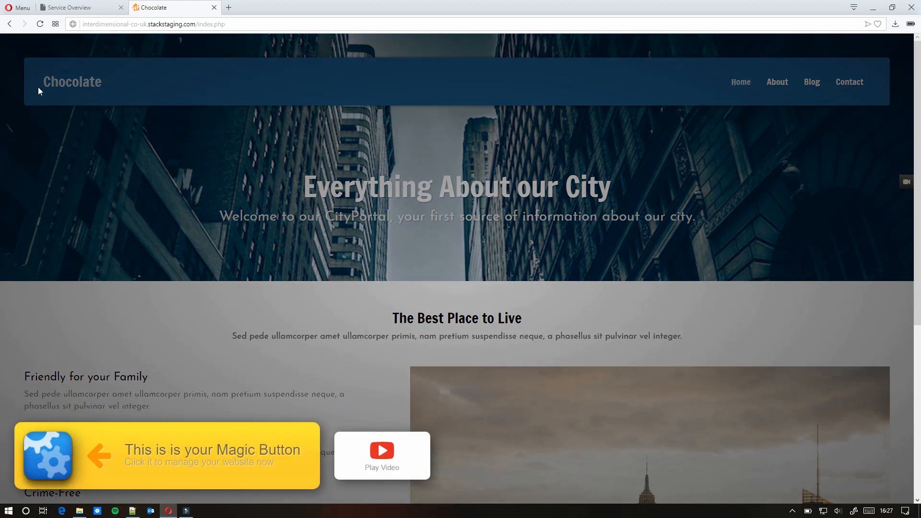
- Open and close the Magic Button menu, then go to Contact in the navigation bar
{"action": "scroll", "coordinate": [334, 253], "scroll_direction": "down", "scroll_amount": 5}
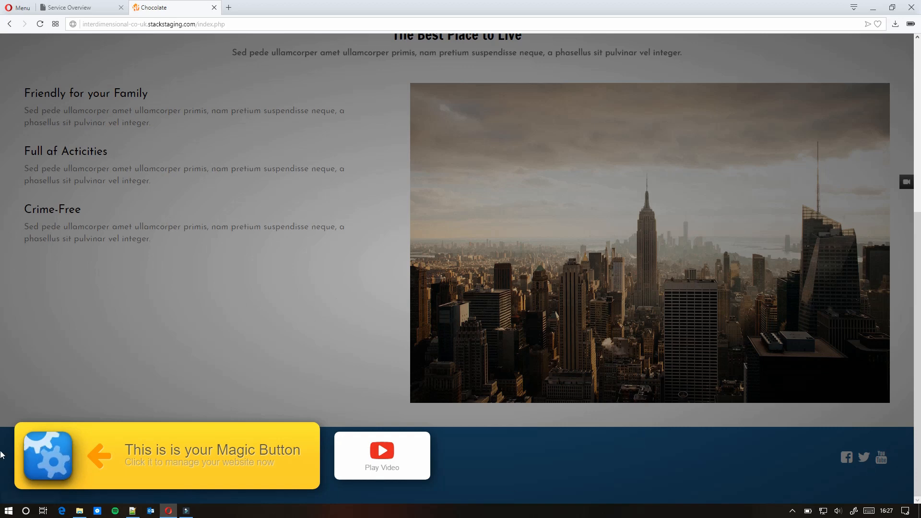
{"action": "left_click", "coordinate": [62, 456]}
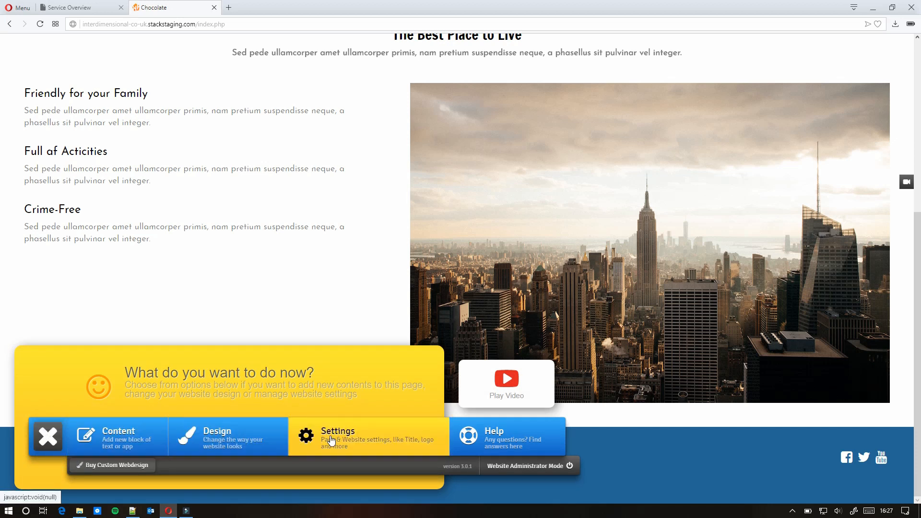
{"action": "left_click", "coordinate": [41, 442]}
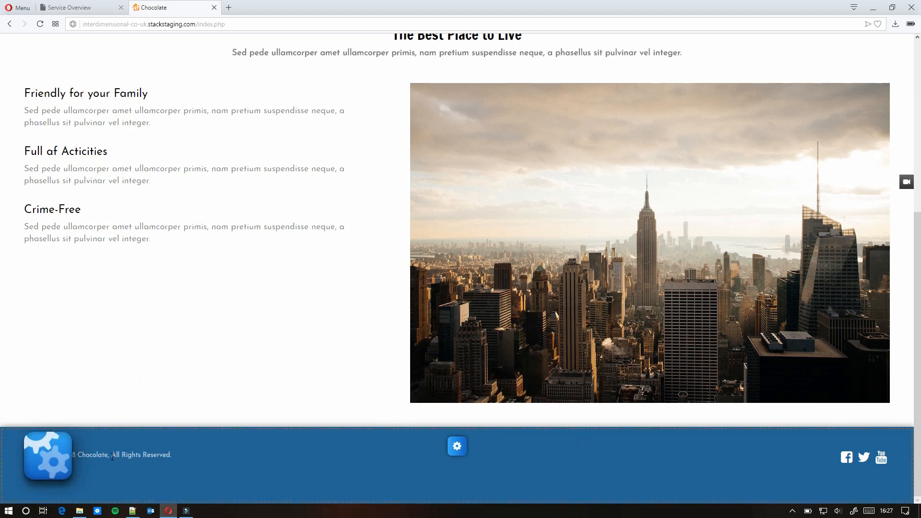
{"action": "scroll", "coordinate": [302, 432], "scroll_direction": "up", "scroll_amount": 6}
{"action": "left_click", "coordinate": [847, 86]}
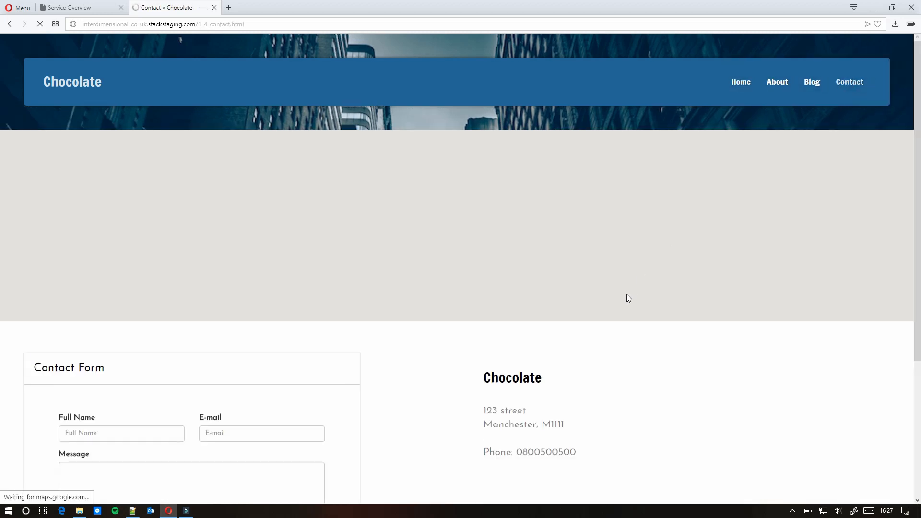
- Hide the how-to videos list and expand the Contact Form's toolbar from its gear icon
{"action": "scroll", "coordinate": [601, 309], "scroll_direction": "down", "scroll_amount": 1}
{"action": "scroll", "coordinate": [603, 312], "scroll_direction": "down", "scroll_amount": 4}
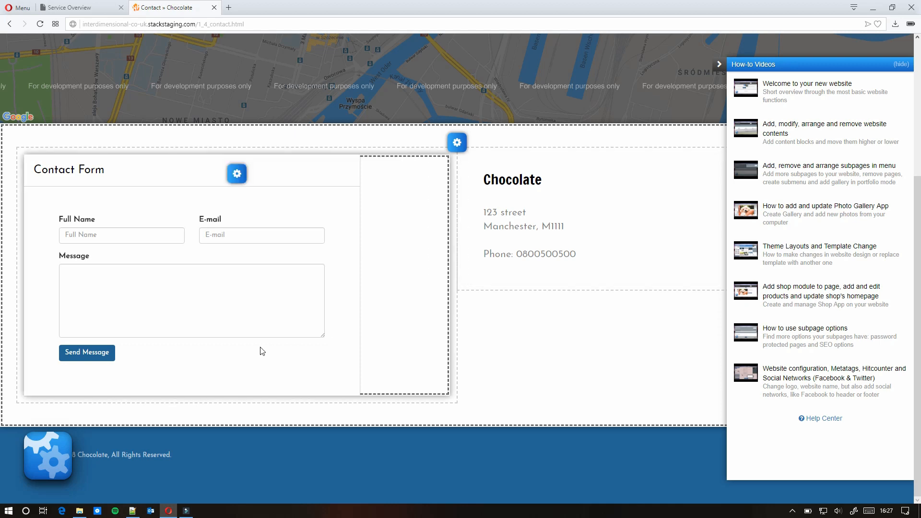
{"action": "scroll", "coordinate": [370, 350], "scroll_direction": "up", "scroll_amount": 5}
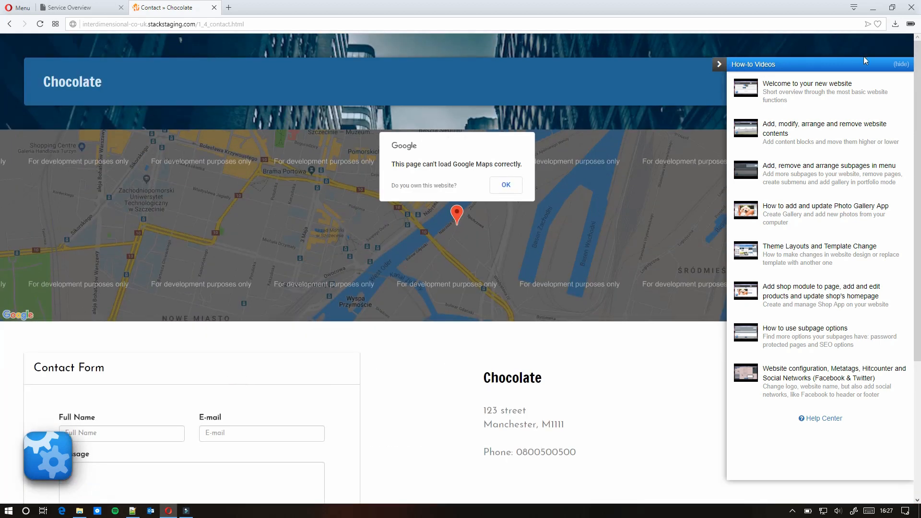
{"action": "left_click", "coordinate": [719, 65]}
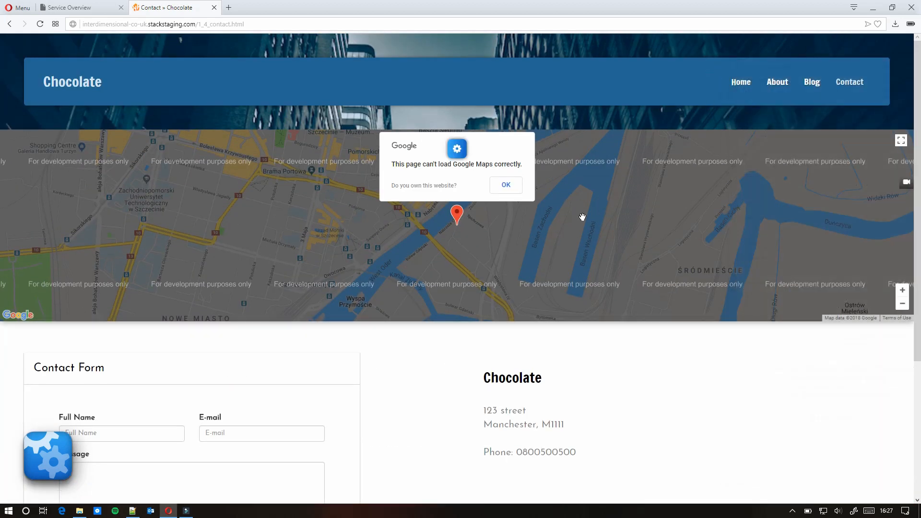
{"action": "scroll", "coordinate": [500, 275], "scroll_direction": "down", "scroll_amount": 3}
{"action": "scroll", "coordinate": [99, 266], "scroll_direction": "up", "scroll_amount": 3}
{"action": "scroll", "coordinate": [370, 273], "scroll_direction": "down", "scroll_amount": 3}
{"action": "scroll", "coordinate": [326, 285], "scroll_direction": "up", "scroll_amount": 3}
{"action": "scroll", "coordinate": [651, 262], "scroll_direction": "down", "scroll_amount": 3}
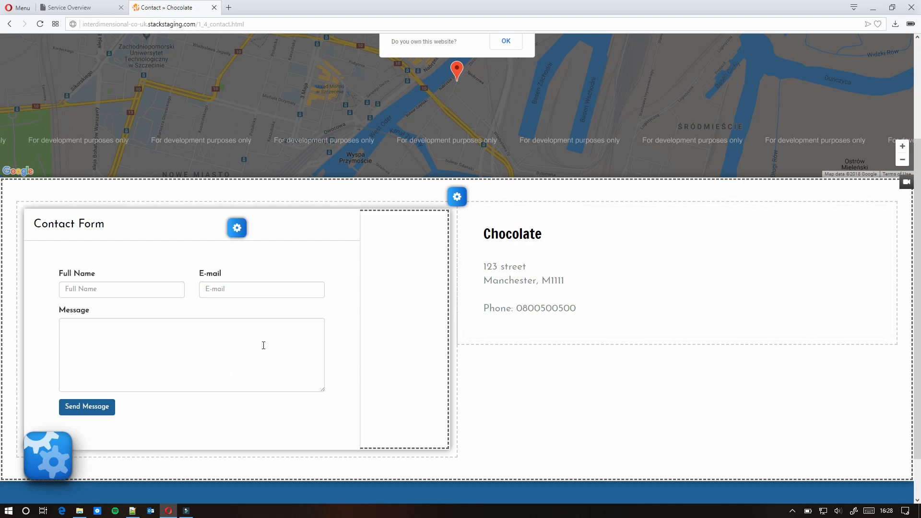
{"action": "mouse_move", "coordinate": [235, 229]}
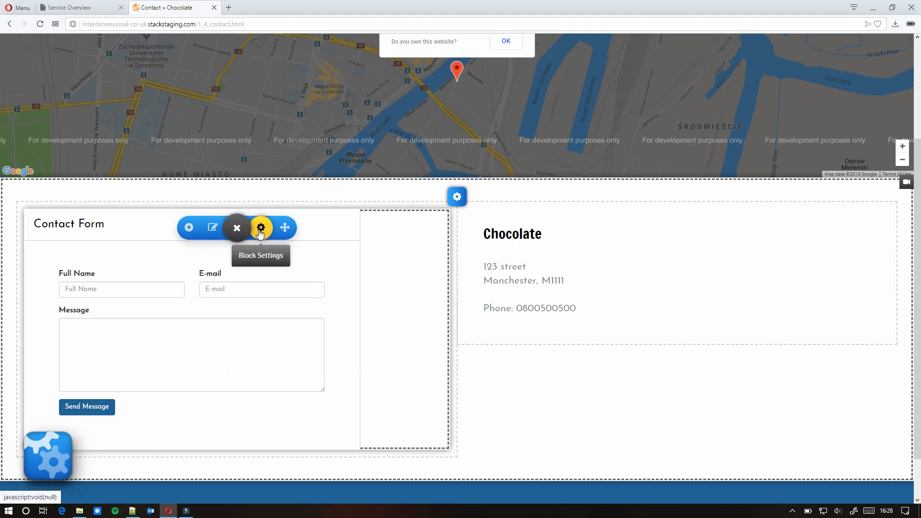
- Open the Contact Form settings, expand the E-mail Address options, and save the changes
{"action": "left_click", "coordinate": [215, 230]}
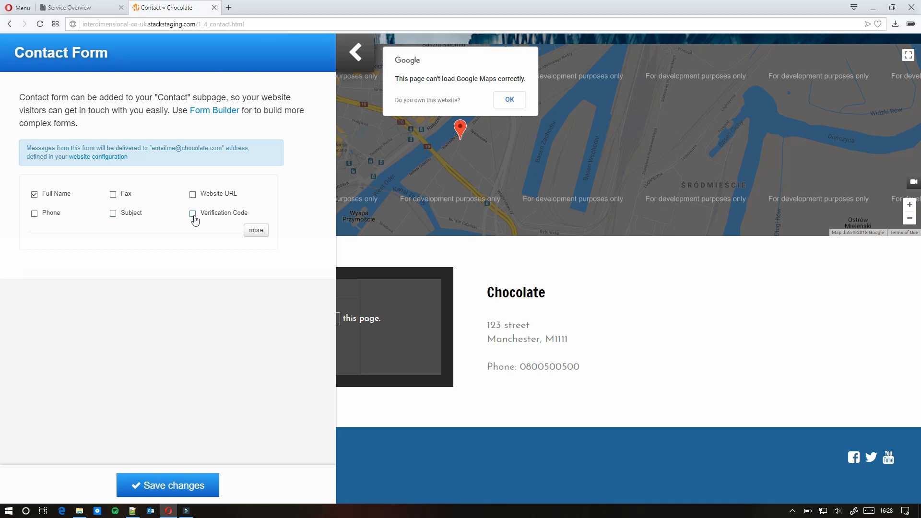
{"action": "left_click", "coordinate": [256, 231]}
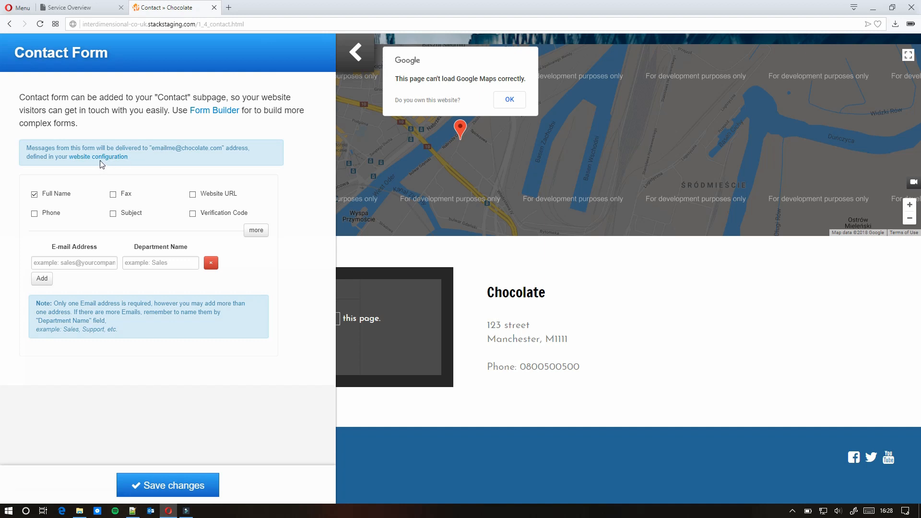
{"action": "left_click", "coordinate": [171, 487]}
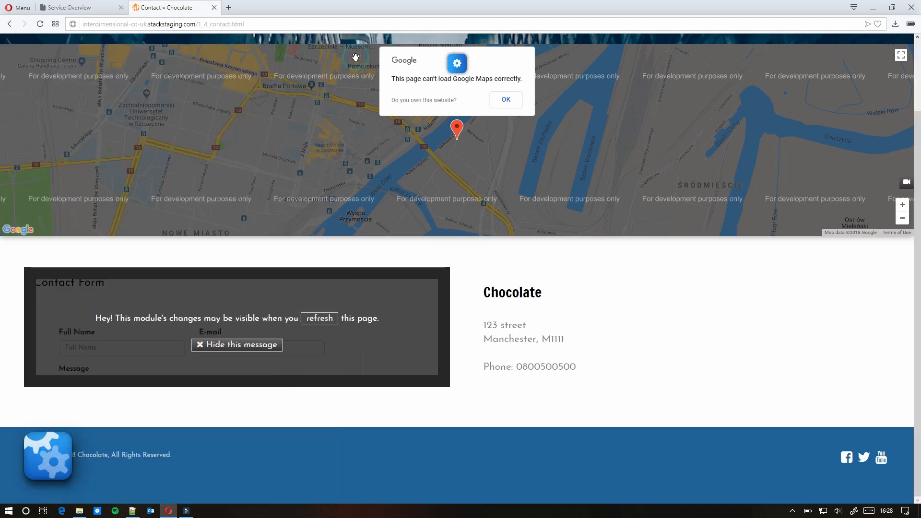
{"action": "scroll", "coordinate": [422, 312], "scroll_direction": "up", "scroll_amount": 2}
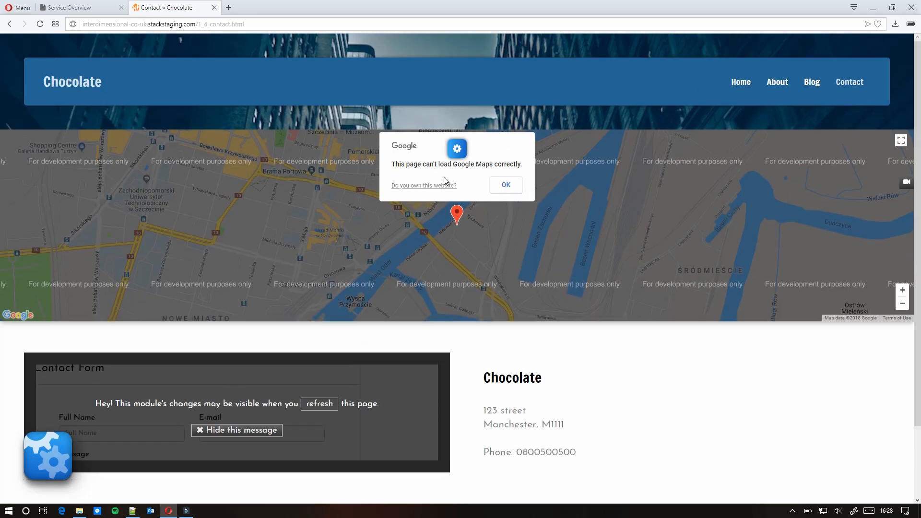
{"action": "mouse_move", "coordinate": [459, 154]}
{"action": "left_click", "coordinate": [436, 149]}
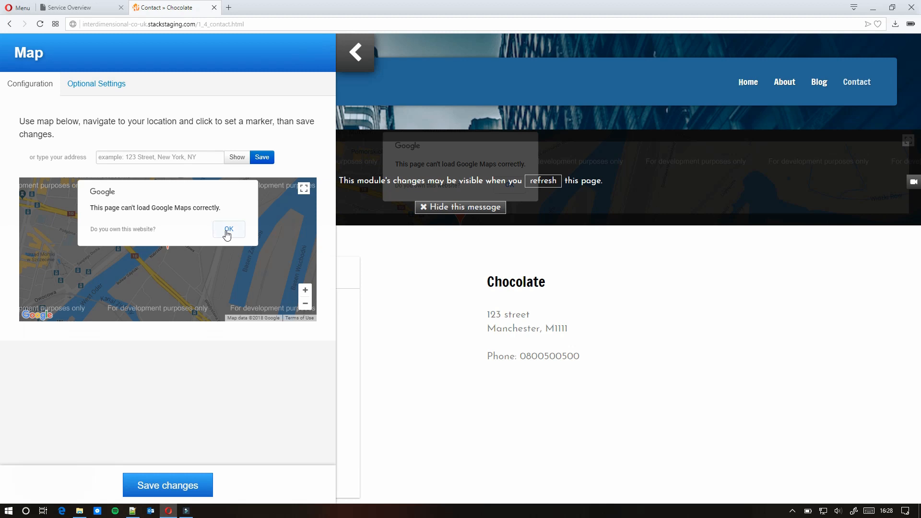
{"action": "left_click", "coordinate": [225, 231]}
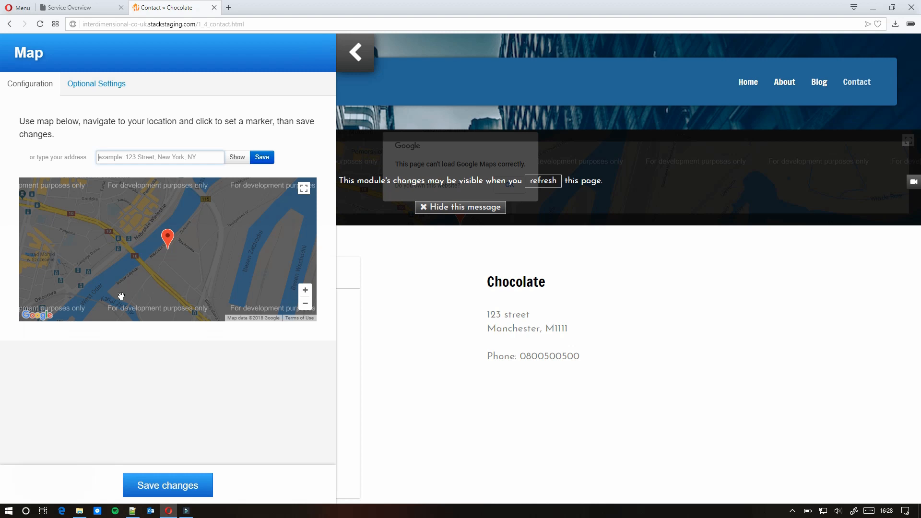
{"action": "left_click", "coordinate": [346, 43]}
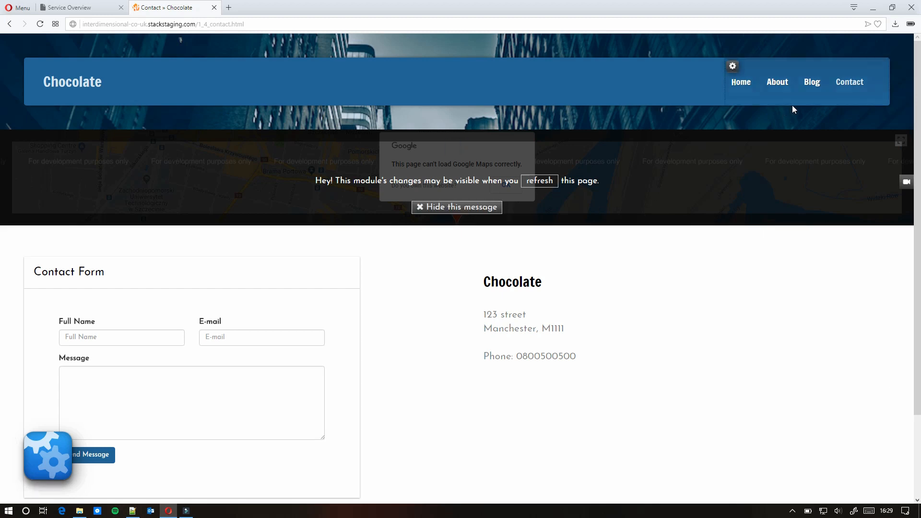
- On the Blog page, open the blog module editor and edit the 'Hello world!' post
{"action": "left_click", "coordinate": [816, 88]}
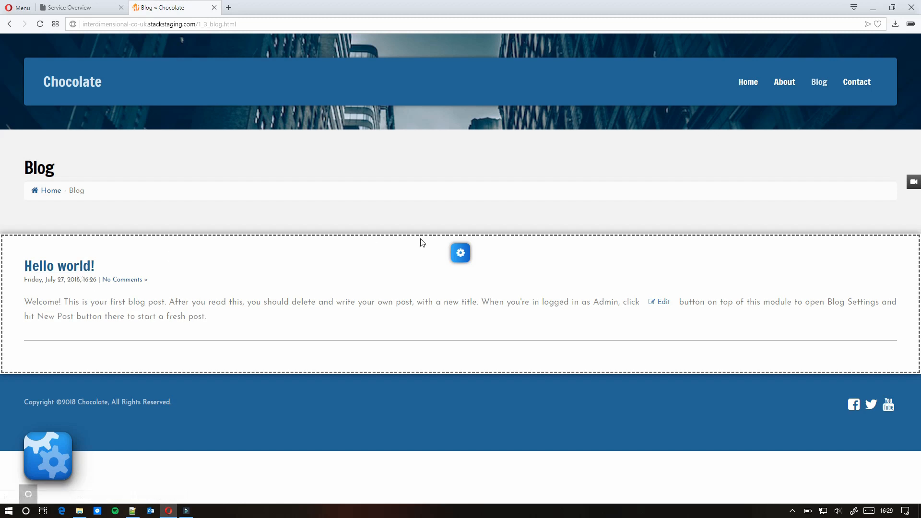
{"action": "left_click", "coordinate": [461, 253]}
{"action": "left_click", "coordinate": [437, 255]}
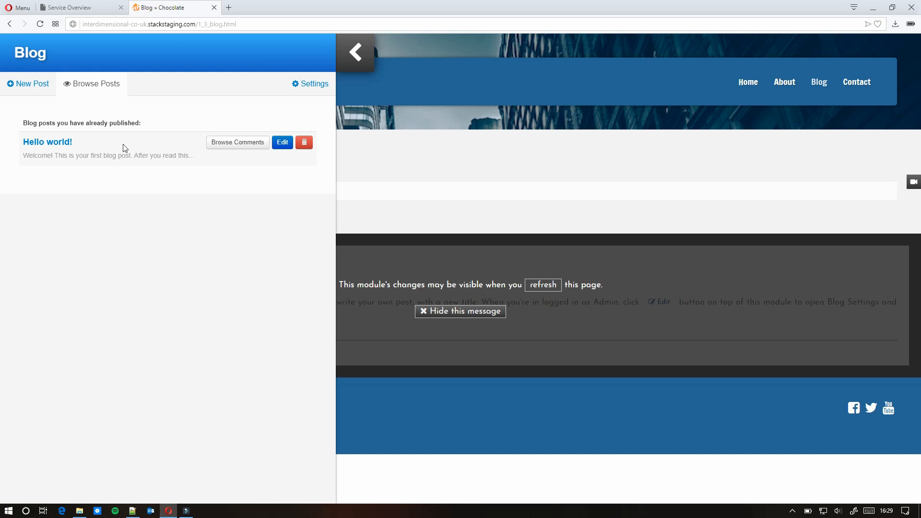
{"action": "left_click", "coordinate": [279, 142]}
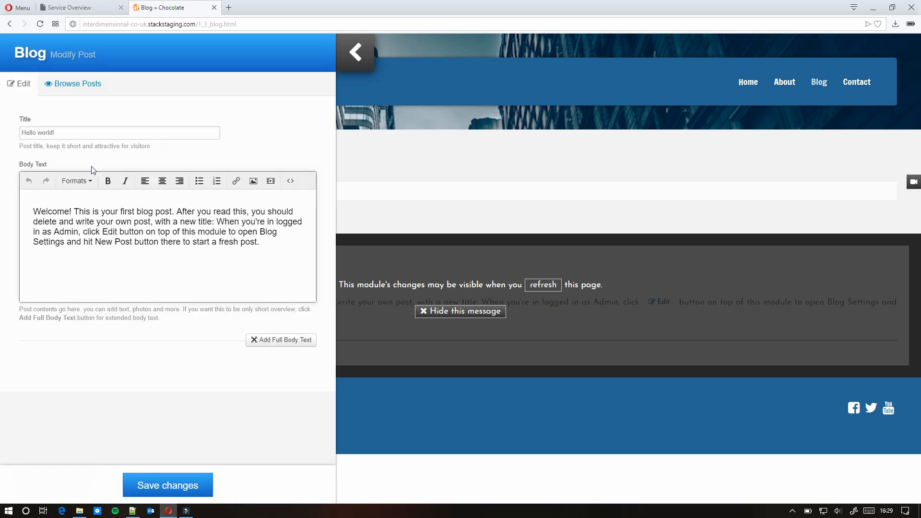
- Retitle the post 'Hello Chocolate' and replace its body with the Black Chili demo line
{"action": "left_click", "coordinate": [62, 134]}
{"action": "left_click_drag", "start_coordinate": [69, 131], "coordinate": [2, 137]}
{"action": "key", "text": "Right"}
{"action": "type", "text": "0"}
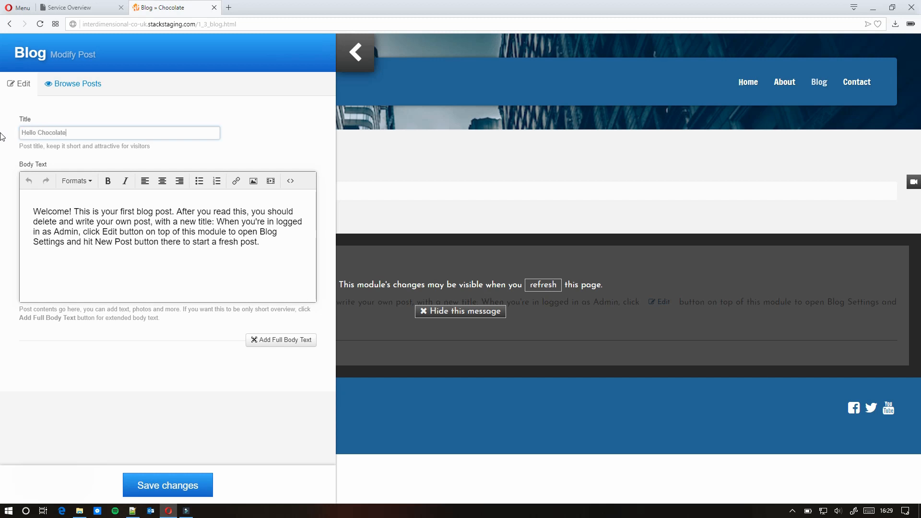
{"action": "triple_click", "coordinate": [265, 243]}
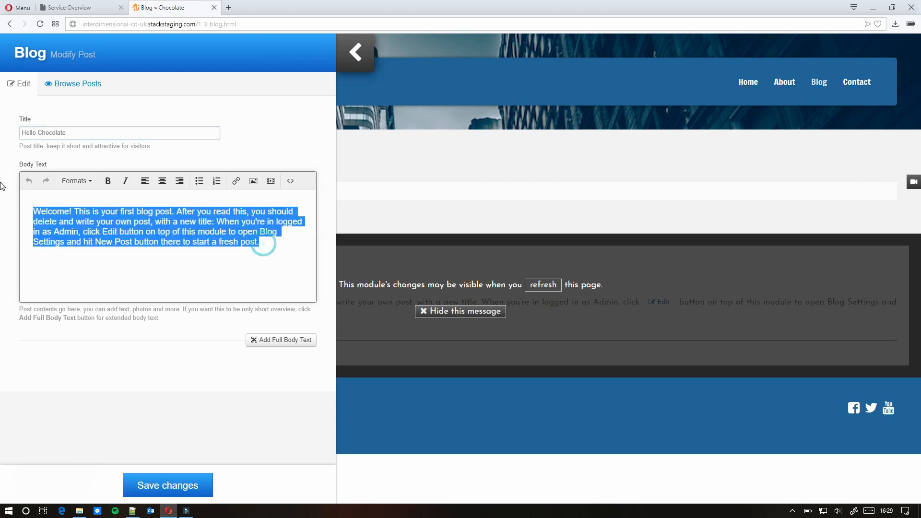
{"action": "type", "text": "This is th"}
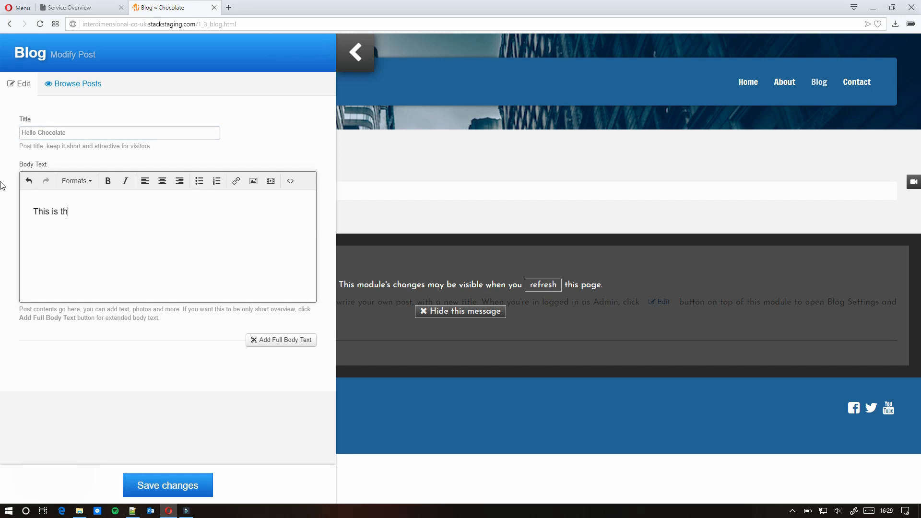
{"action": "type", "text": "e demo of Bkac"}
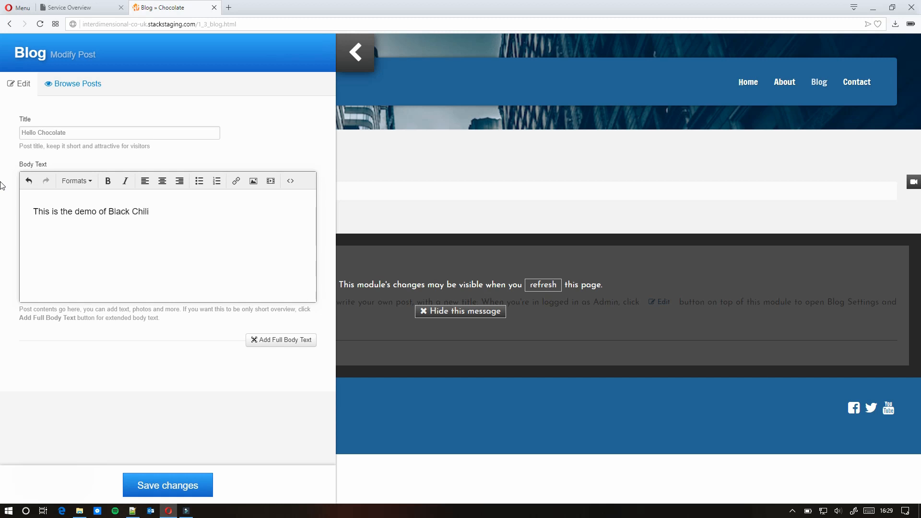
{"action": "type", "text": "k Chili and we'd like to try come chocolate chilli"}
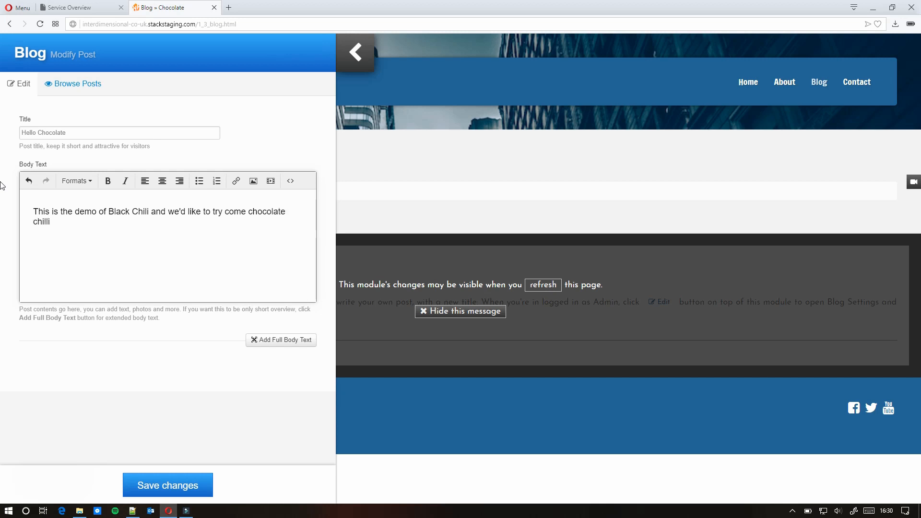
{"action": "key", "text": "BackSpace"}
{"action": "key", "text": "BackSpace"}
{"action": "left_click", "coordinate": [187, 487]}
- Save the Hello Chocolate post, check the blog's Settings tab, then go to the About page
{"action": "left_click", "coordinate": [187, 487]}
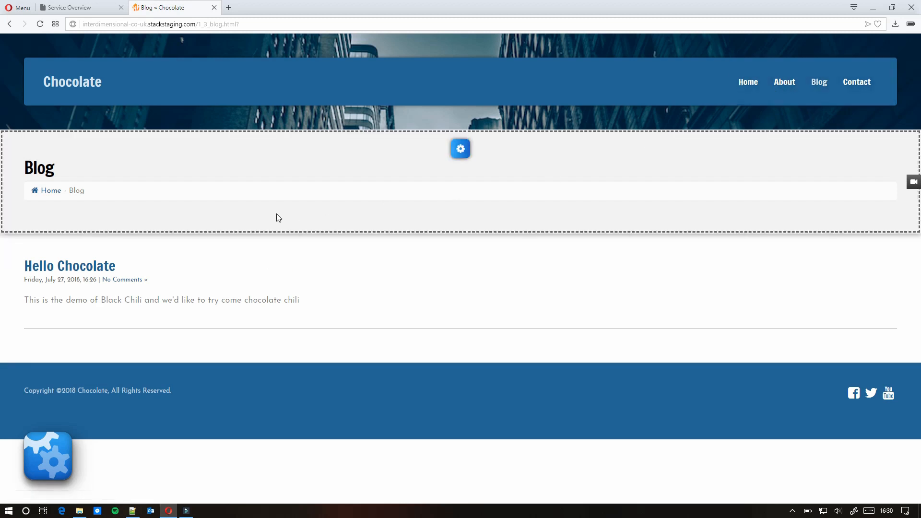
{"action": "mouse_move", "coordinate": [461, 260]}
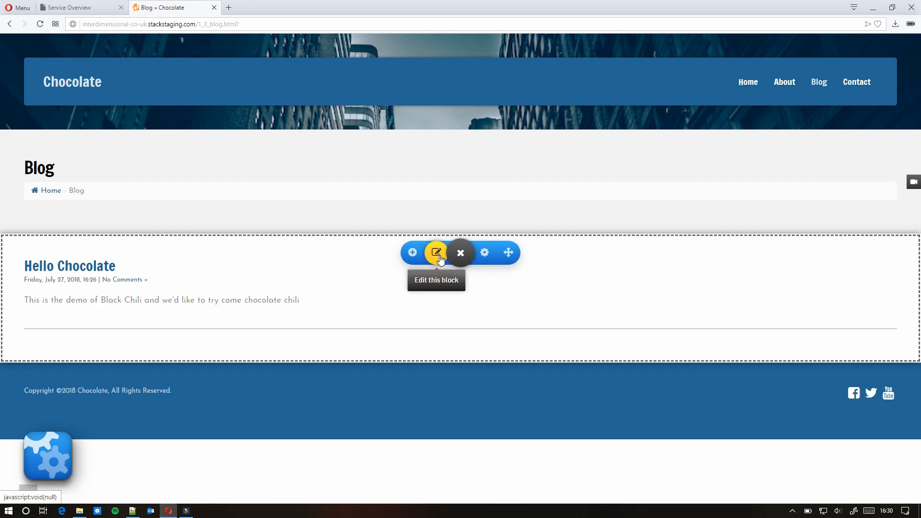
{"action": "left_click", "coordinate": [439, 258]}
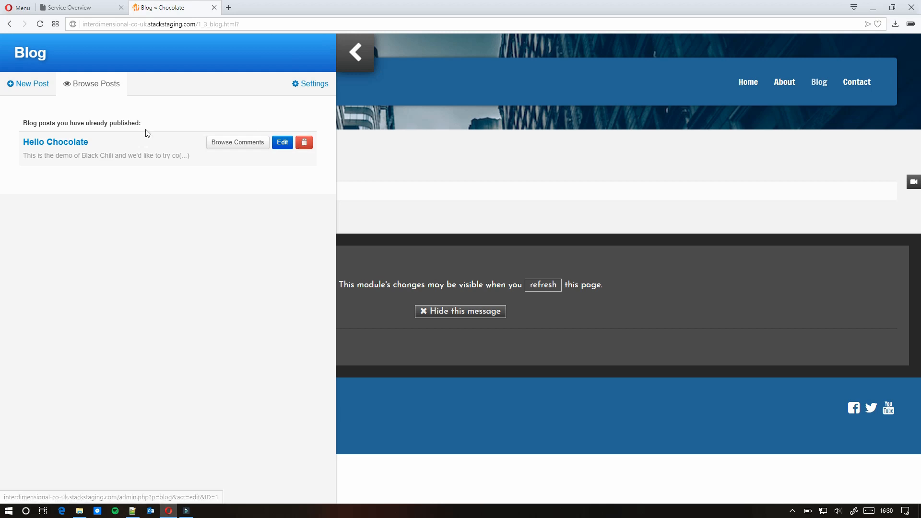
{"action": "left_click", "coordinate": [319, 85]}
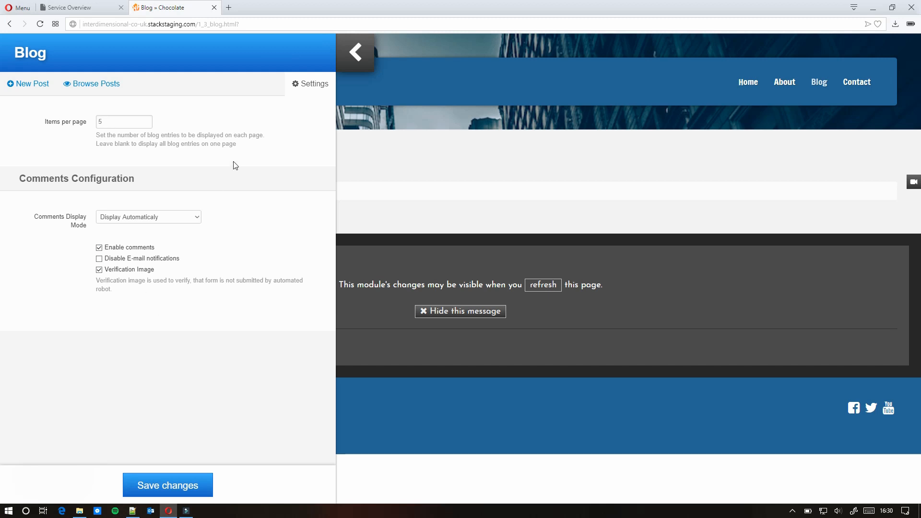
{"action": "left_click", "coordinate": [354, 48]}
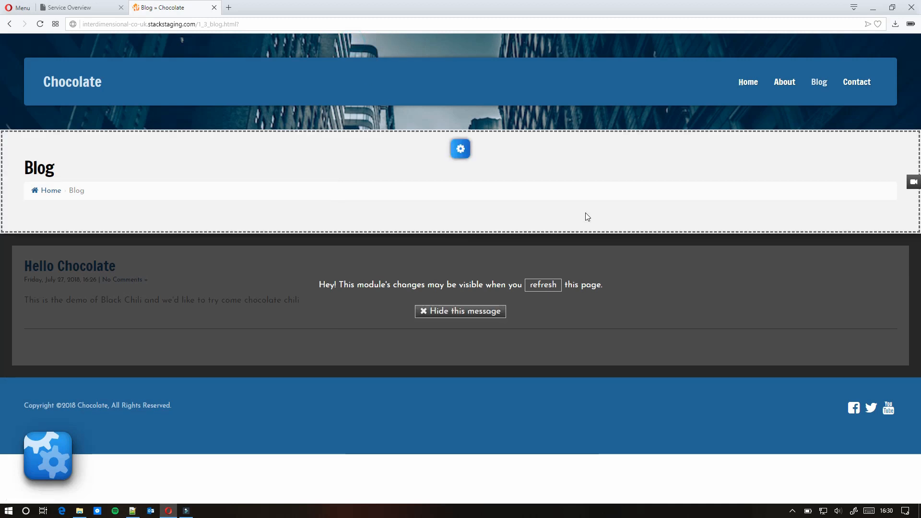
{"action": "left_click", "coordinate": [789, 89]}
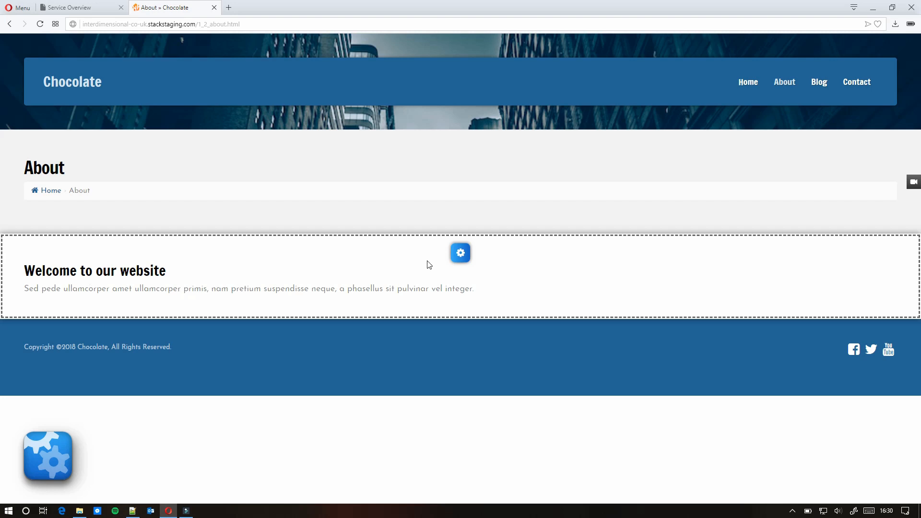
{"action": "left_click", "coordinate": [460, 253]}
{"action": "left_click", "coordinate": [441, 256]}
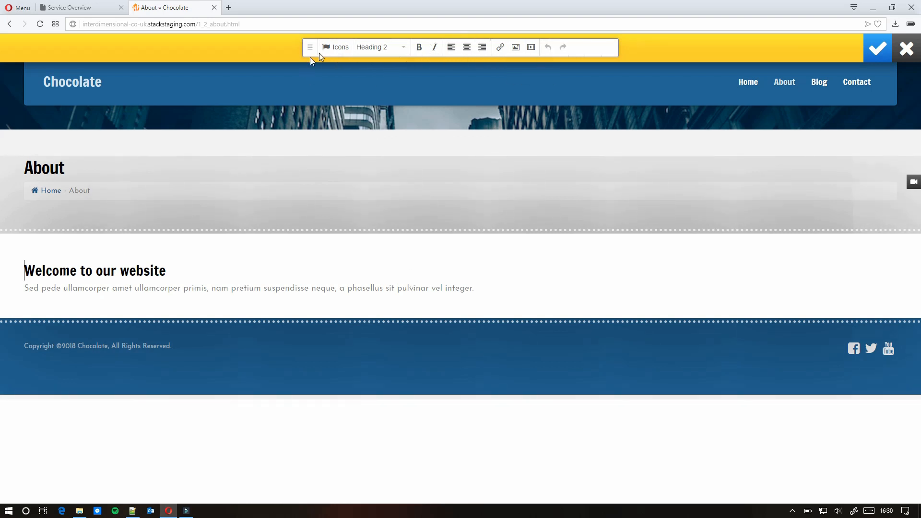
{"action": "left_click", "coordinate": [401, 47]}
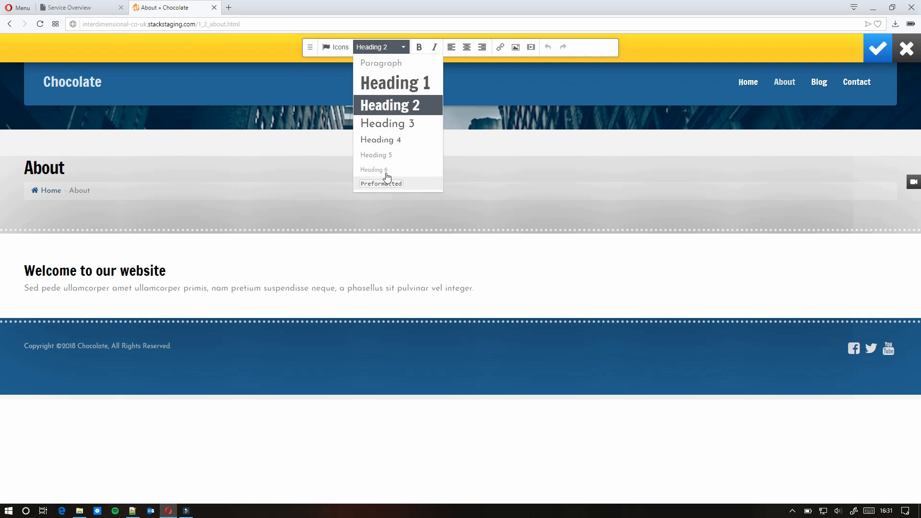
{"action": "left_click", "coordinate": [404, 48]}
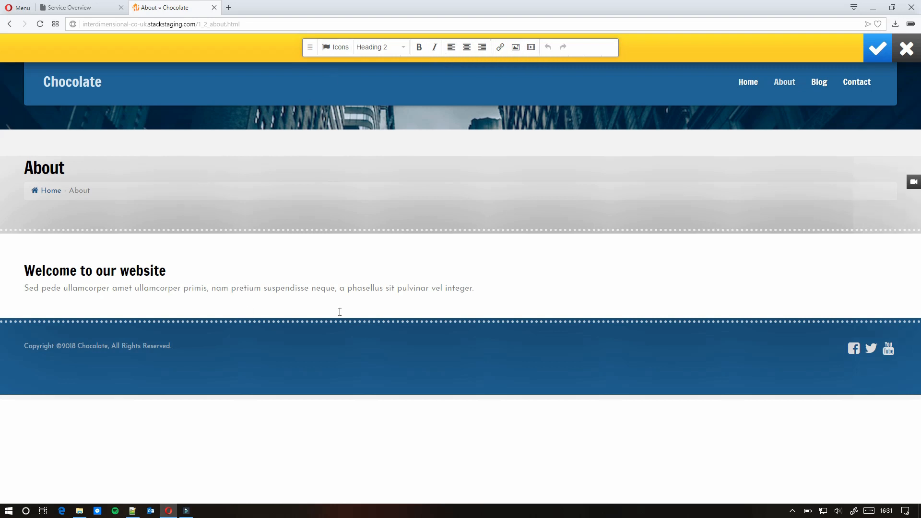
{"action": "left_click", "coordinate": [565, 277]}
{"action": "left_click", "coordinate": [906, 48]}
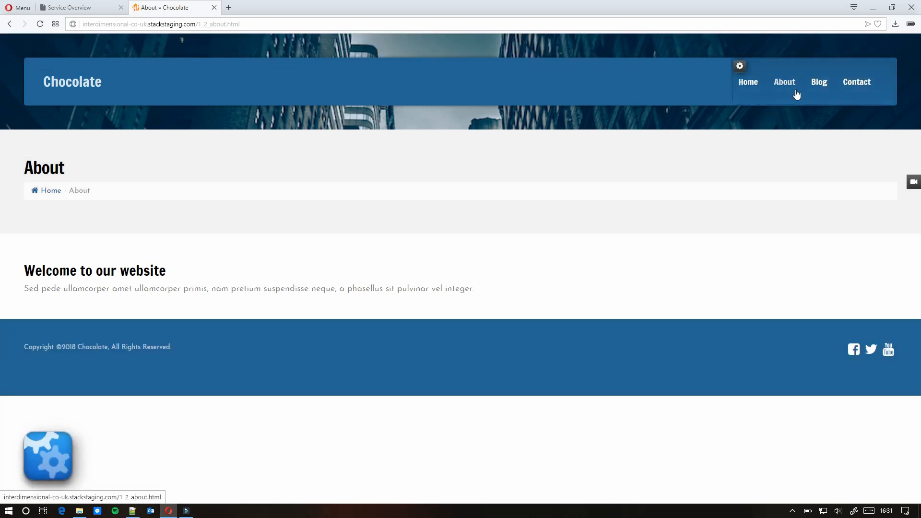
- On the Home page, change the hero title to 'Everything About Cocolate'
{"action": "left_click", "coordinate": [752, 87]}
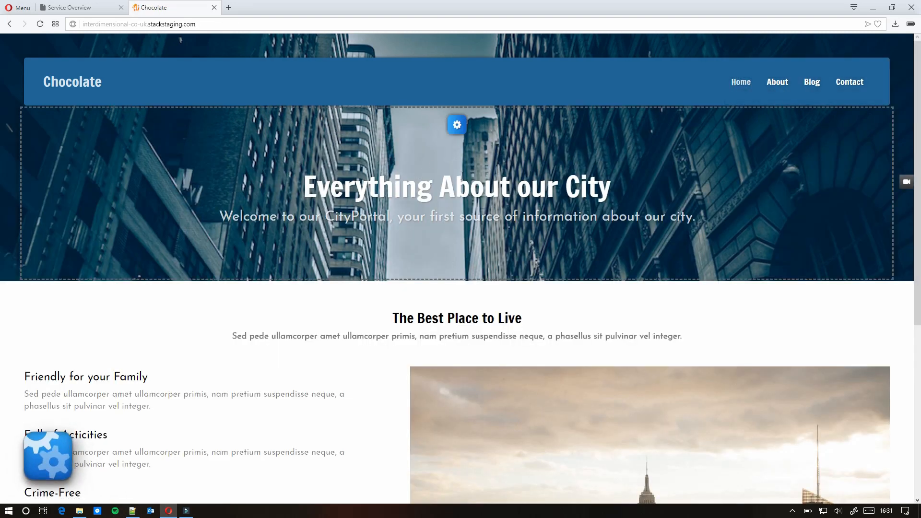
{"action": "mouse_move", "coordinate": [457, 125]}
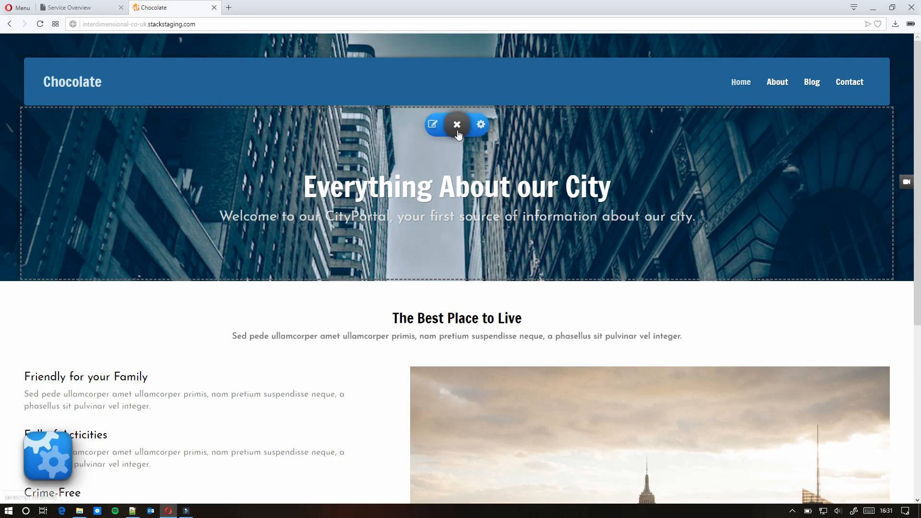
{"action": "left_click", "coordinate": [432, 124]}
{"action": "left_click", "coordinate": [426, 140]}
{"action": "left_click", "coordinate": [606, 164]}
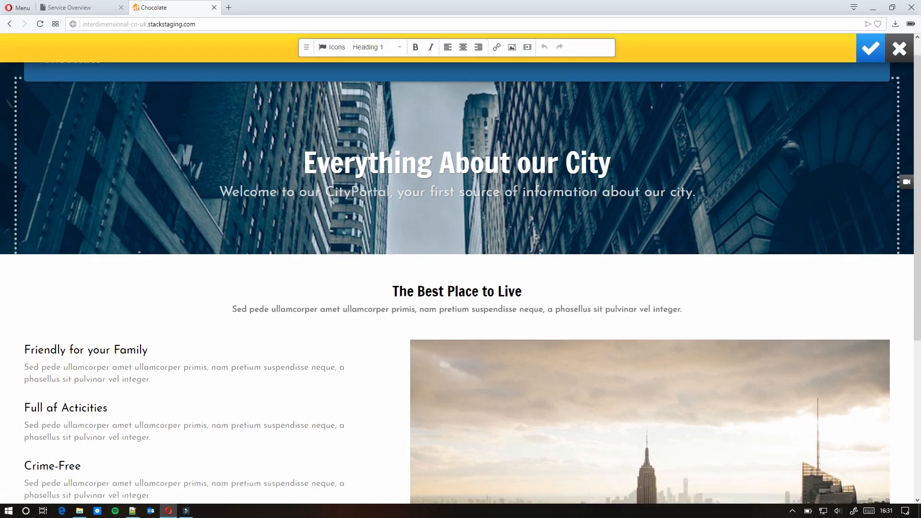
{"action": "key", "text": "BackSpace"}
{"action": "key", "text": "BackSpace"}
{"action": "key", "text": "BackSpace"}
{"action": "key", "text": "BackSpace"}
{"action": "key", "text": "BackSpace"}
{"action": "key", "text": "BackSpace"}
{"action": "key", "text": "BackSpace"}
{"action": "key", "text": "BackSpace"}
{"action": "type", "text": "Cocolate"}
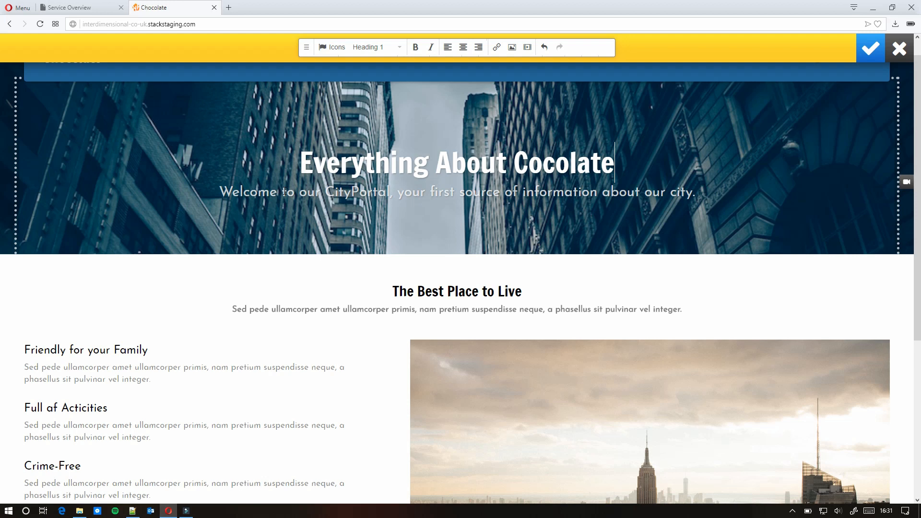
- Change the subtitle to mention 'chocolate page' and 'blend', then save the hero
{"action": "left_click_drag", "start_coordinate": [327, 192], "coordinate": [388, 185]}
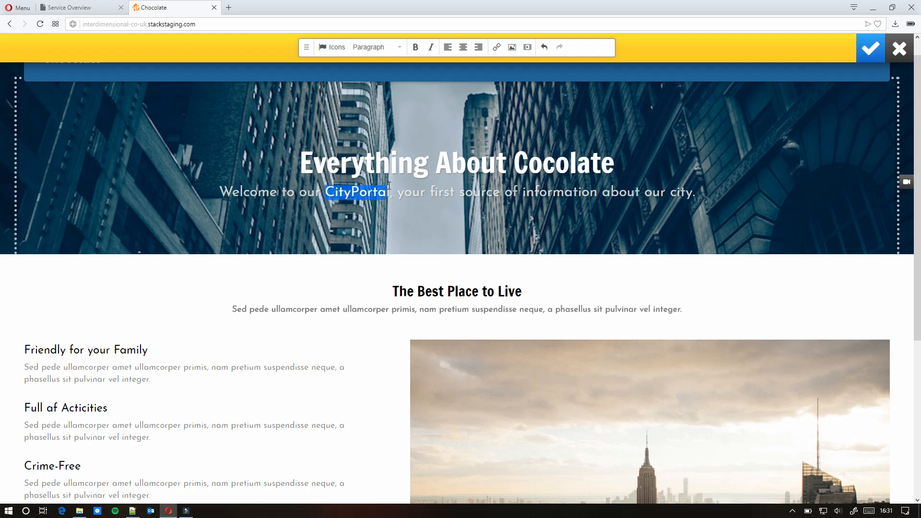
{"action": "type", "text": "chocolate page"}
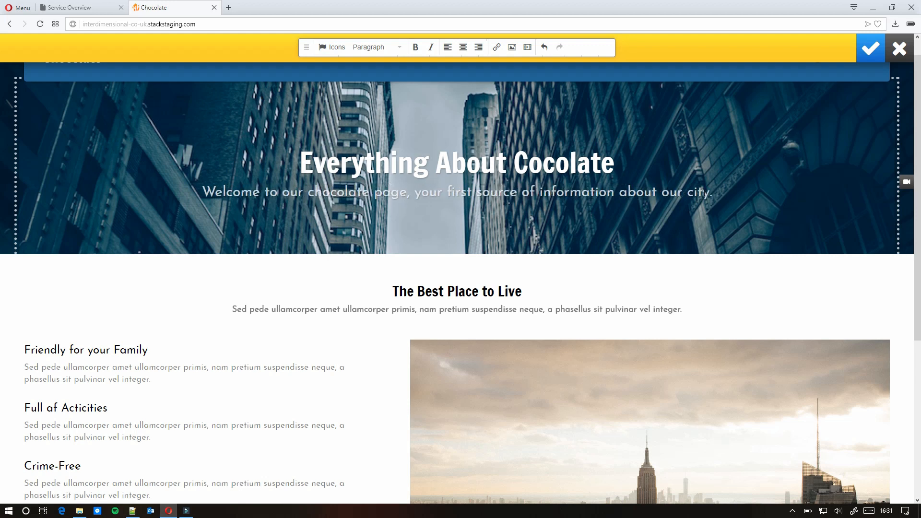
{"action": "left_click_drag", "start_coordinate": [688, 192], "coordinate": [708, 192]}
{"action": "type", "text": "blend"}
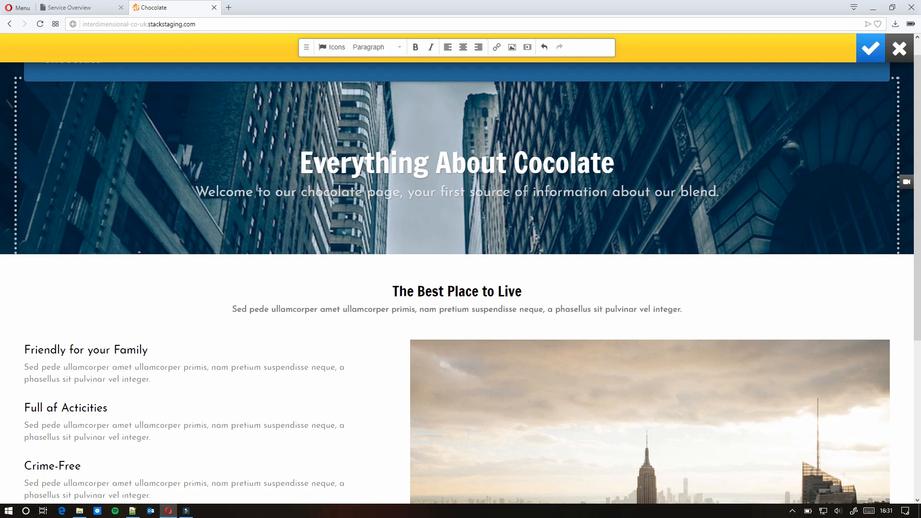
{"action": "left_click", "coordinate": [874, 50]}
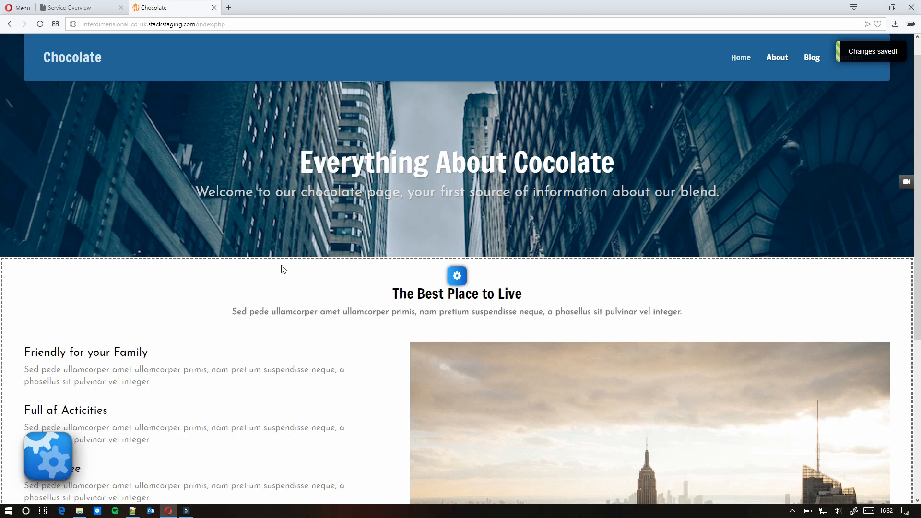
- Try the bokeh lights image as the hero background, then start picking a different image
{"action": "left_click", "coordinate": [459, 101]}
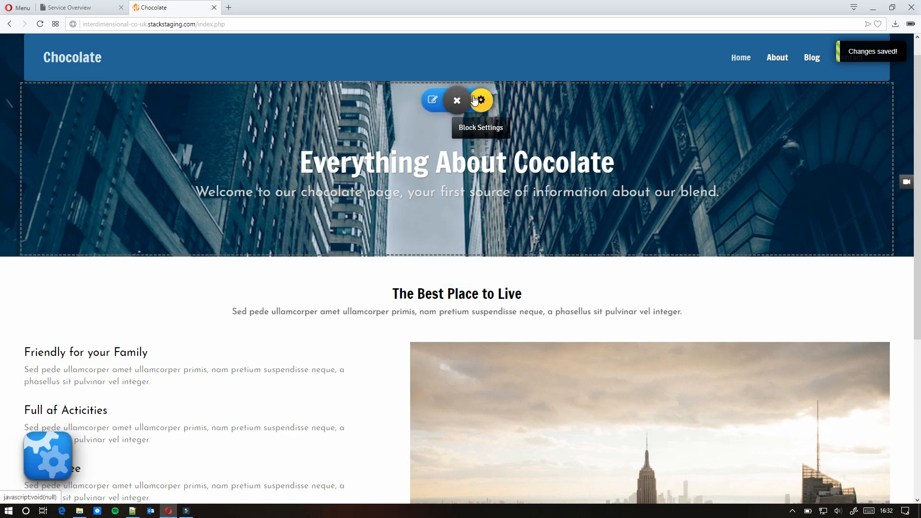
{"action": "left_click", "coordinate": [479, 100]}
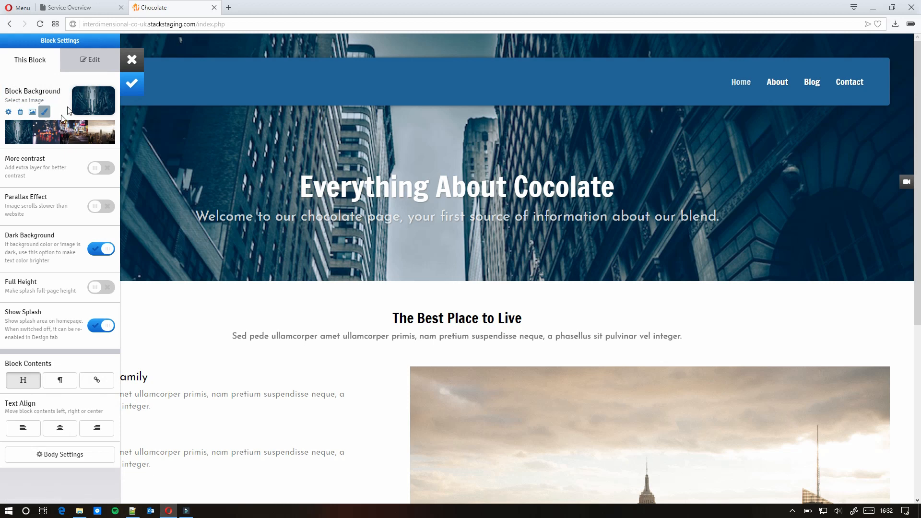
{"action": "left_click", "coordinate": [40, 138]}
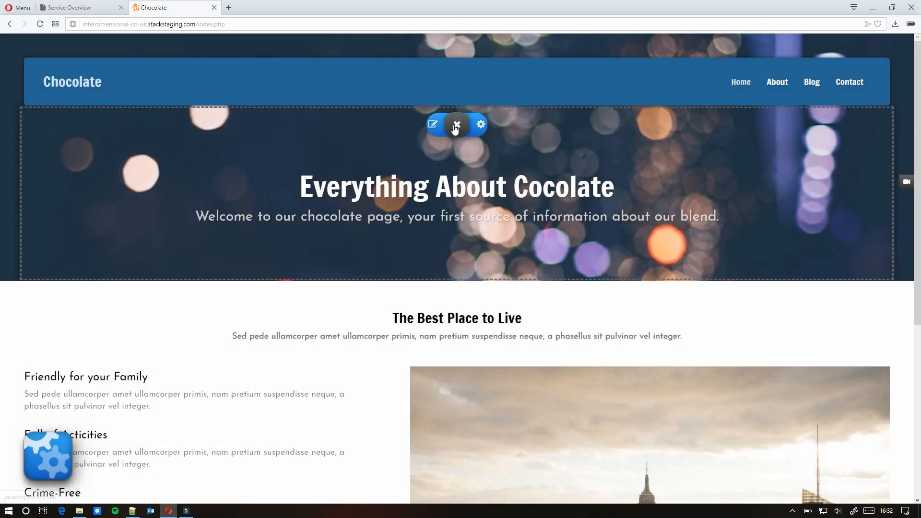
{"action": "left_click", "coordinate": [478, 124]}
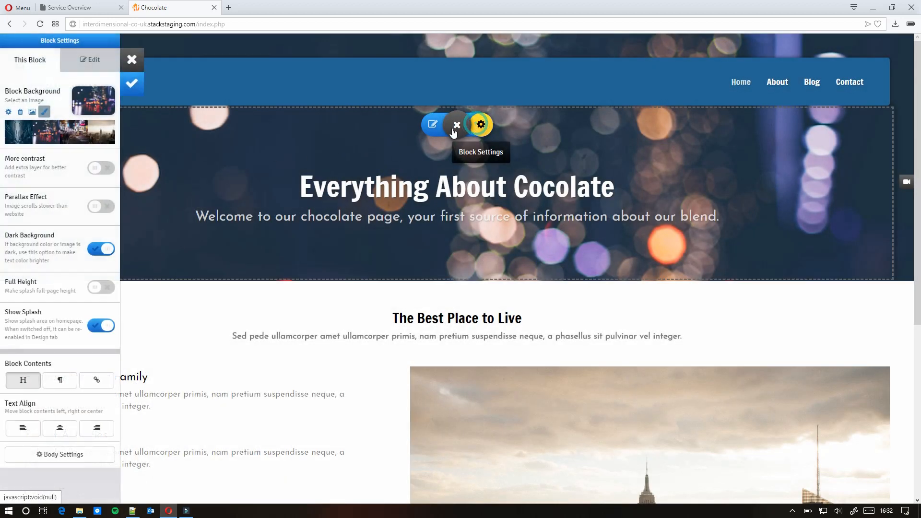
{"action": "left_click", "coordinate": [31, 112]}
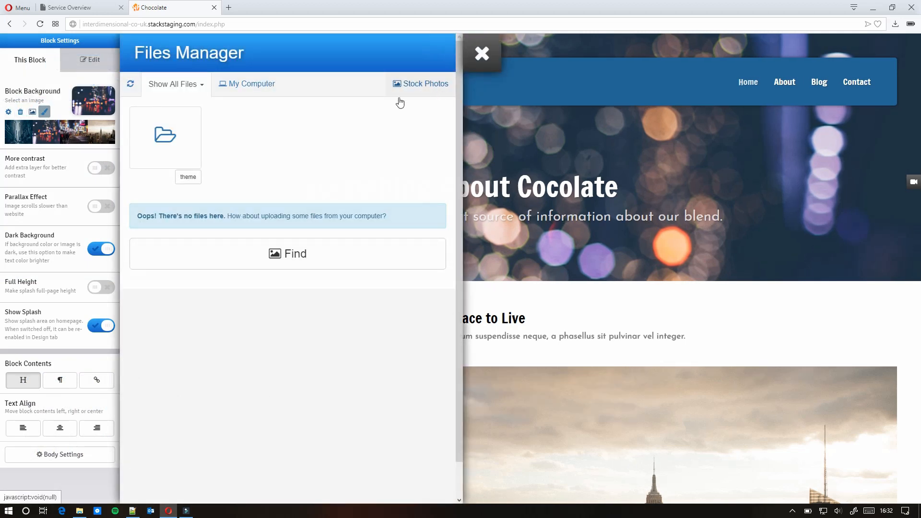
{"action": "left_click", "coordinate": [250, 84]}
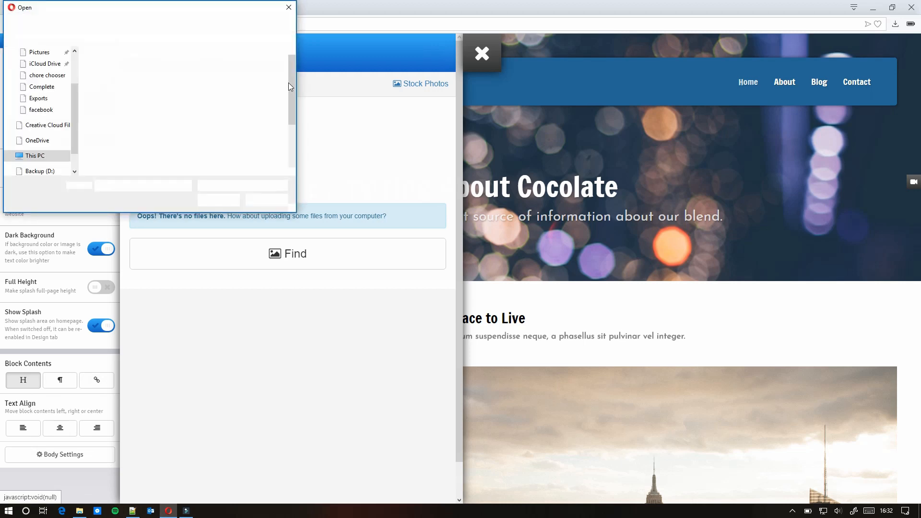
{"action": "left_click", "coordinate": [287, 7]}
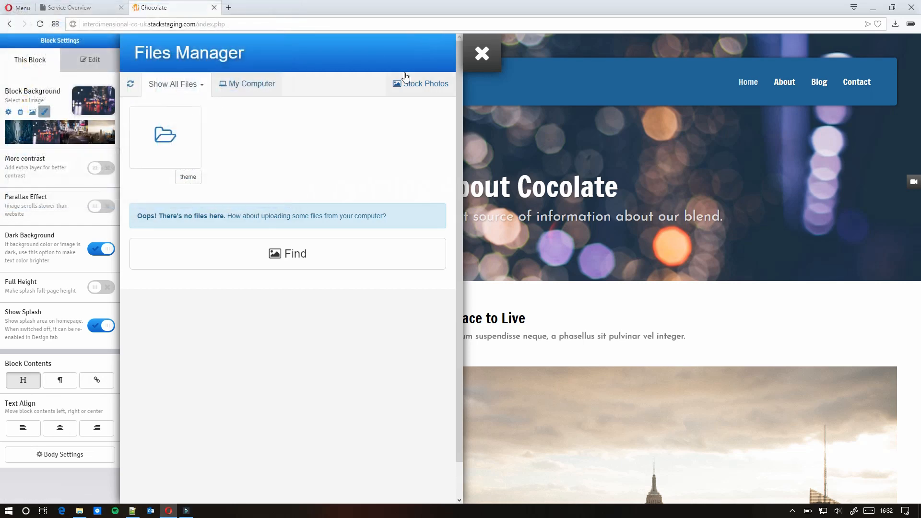
- Search stock photos for 'chocolate' and set the frosted cupcakes photo as the hero background
{"action": "left_click", "coordinate": [407, 83]}
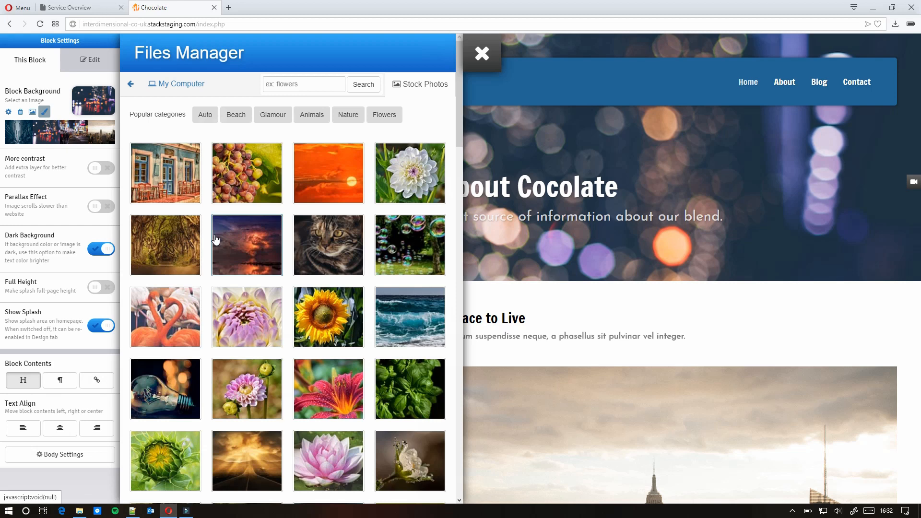
{"action": "left_click", "coordinate": [296, 87]}
{"action": "type", "text": "chocolate"}
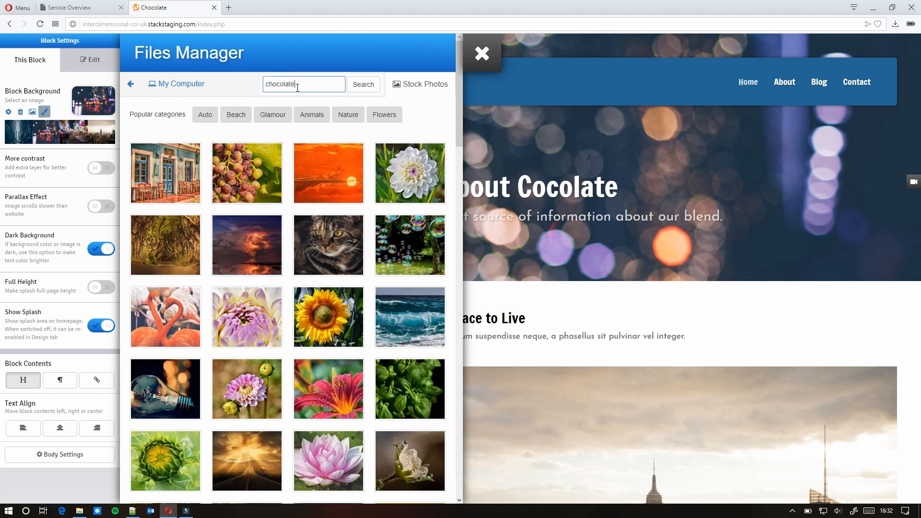
{"action": "key", "text": "Return"}
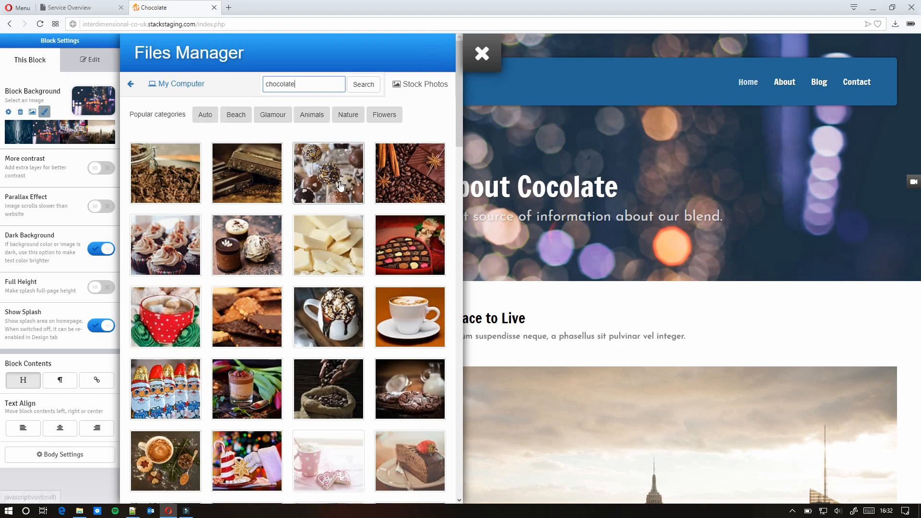
{"action": "scroll", "coordinate": [328, 234], "scroll_direction": "down", "scroll_amount": 8}
{"action": "scroll", "coordinate": [328, 235], "scroll_direction": "down", "scroll_amount": 20}
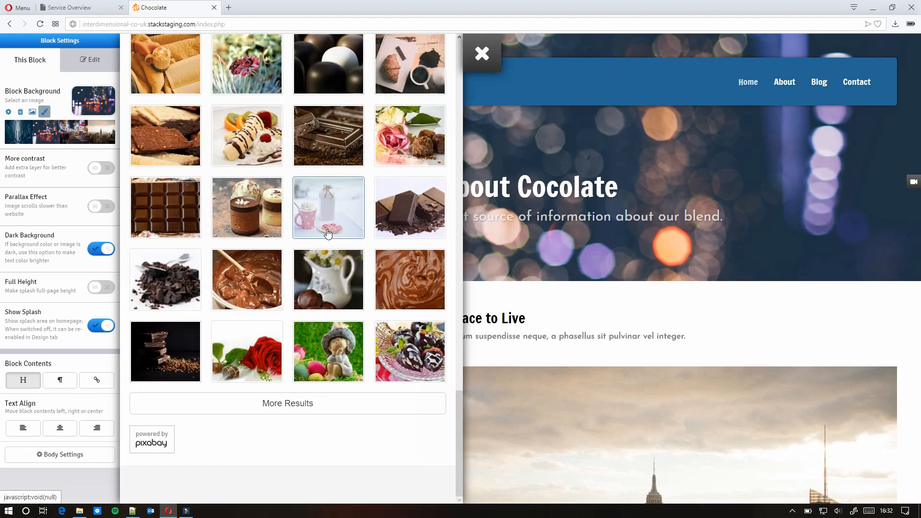
{"action": "scroll", "coordinate": [329, 234], "scroll_direction": "up", "scroll_amount": 20}
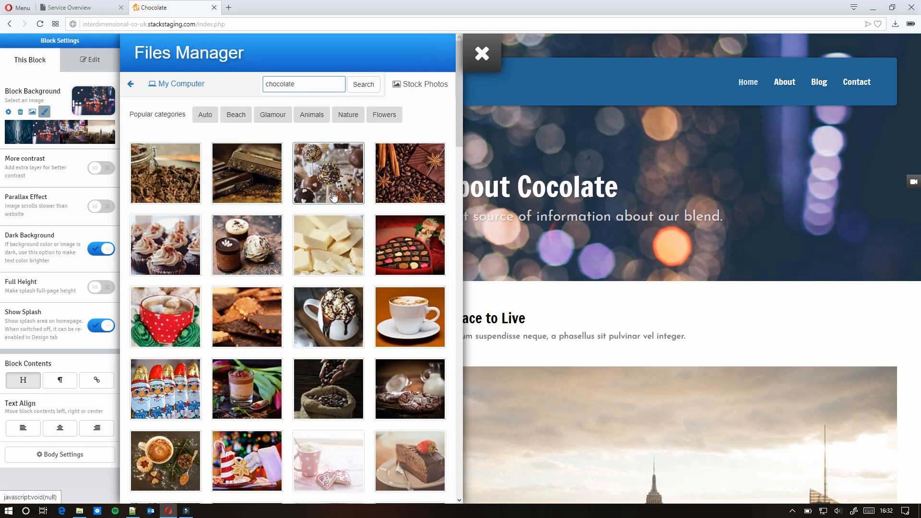
{"action": "left_click", "coordinate": [169, 229]}
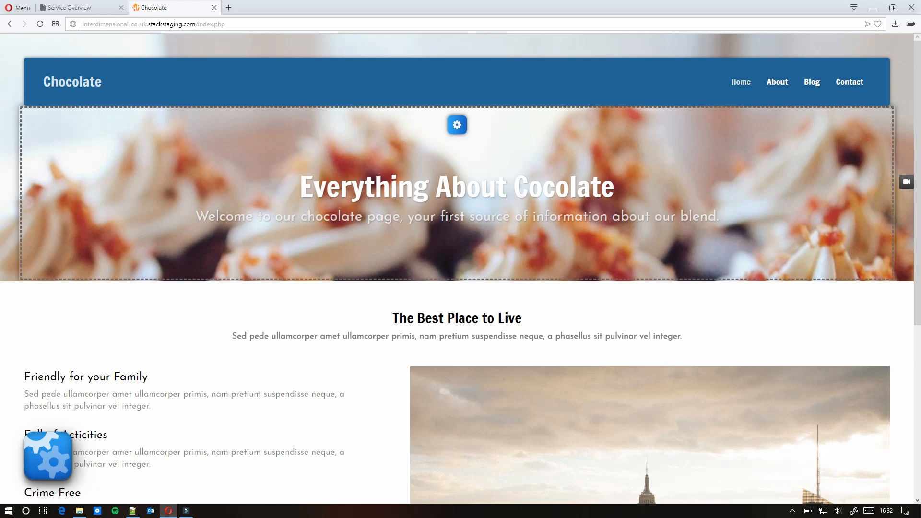
{"action": "scroll", "coordinate": [222, 276], "scroll_direction": "down", "scroll_amount": 5}
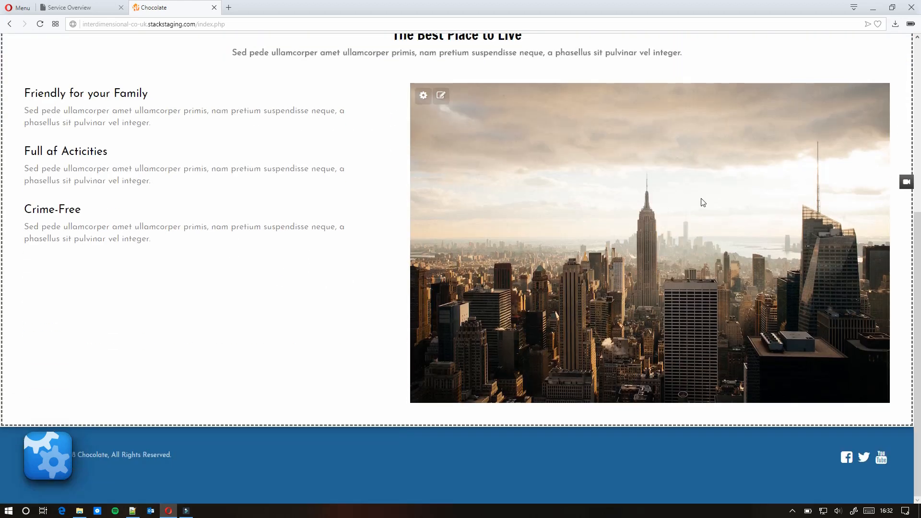
- Search stock photos for 'chocolate' and swap the city skyline image for the strawberries-and-chocolates photo
{"action": "left_click", "coordinate": [441, 96]}
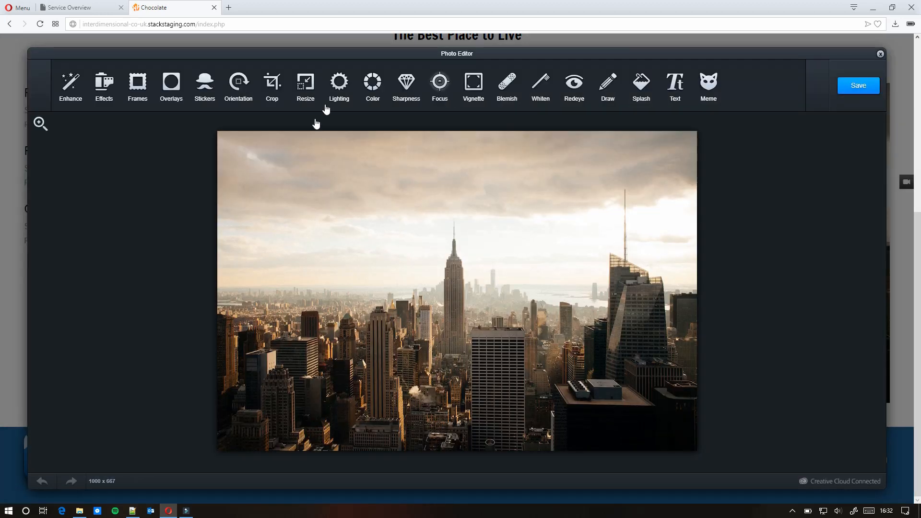
{"action": "left_click", "coordinate": [880, 54]}
{"action": "left_click", "coordinate": [423, 96]}
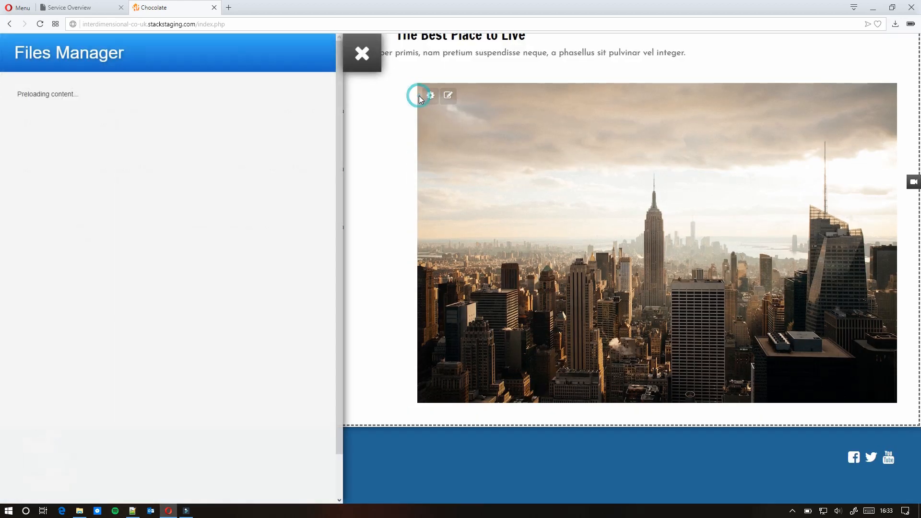
{"action": "left_click", "coordinate": [302, 84]}
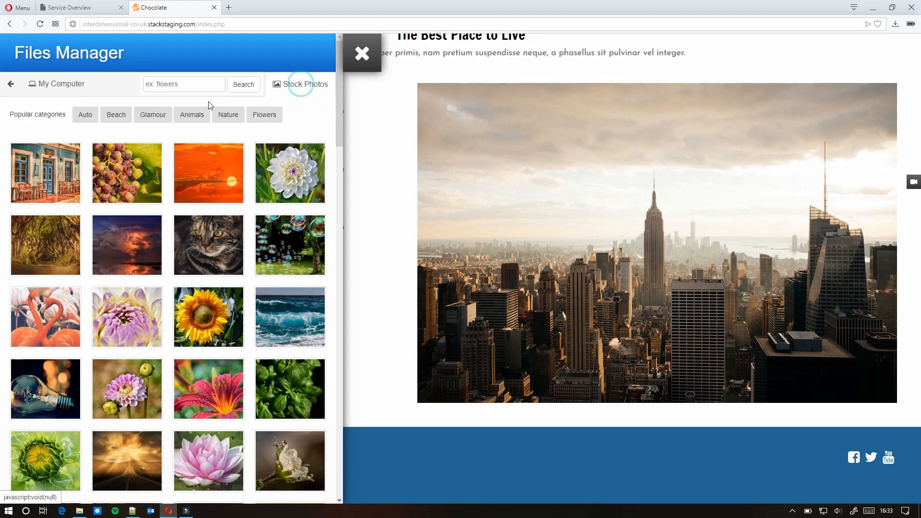
{"action": "left_click", "coordinate": [186, 84]}
{"action": "type", "text": "ch"}
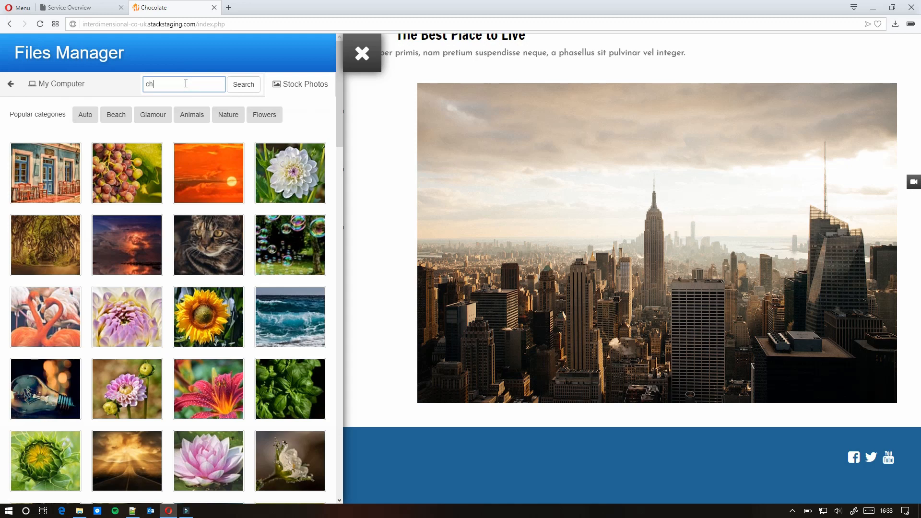
{"action": "type", "text": "ocolate"}
{"action": "key", "text": "Return"}
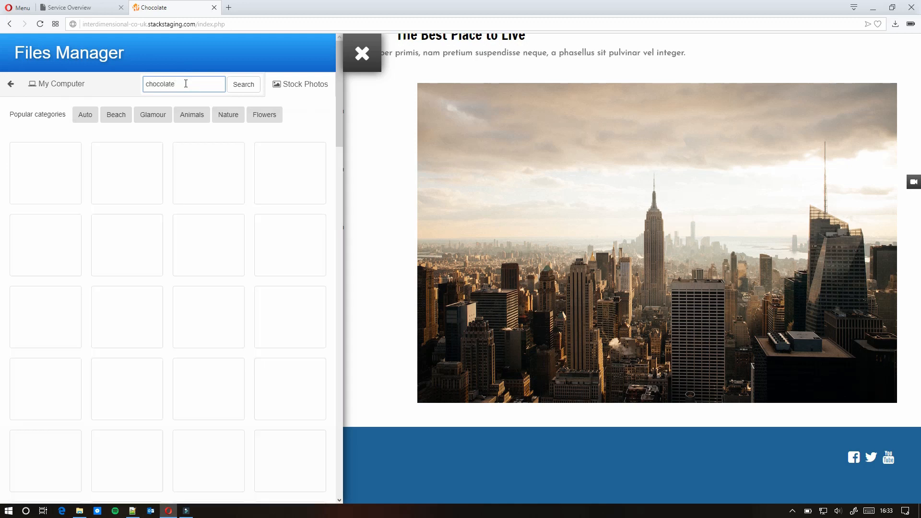
{"action": "scroll", "coordinate": [234, 314], "scroll_direction": "down", "scroll_amount": 3}
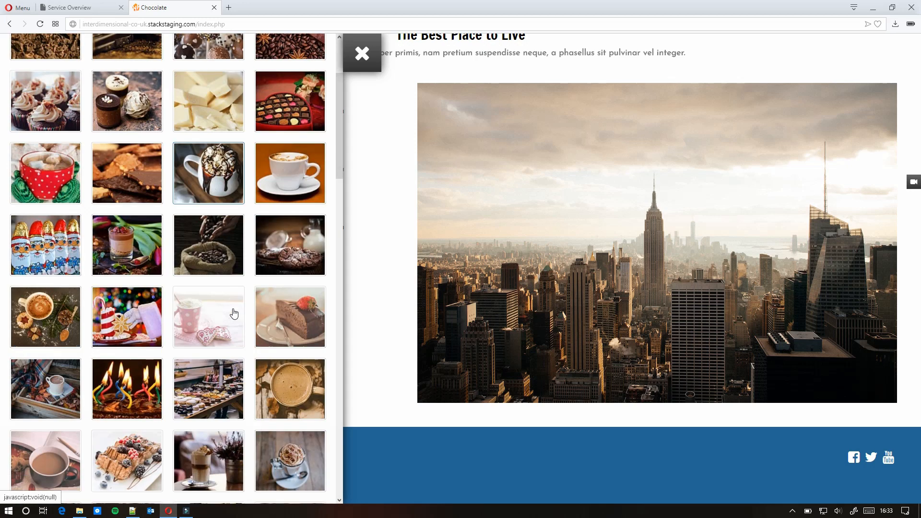
{"action": "scroll", "coordinate": [234, 314], "scroll_direction": "down", "scroll_amount": 6}
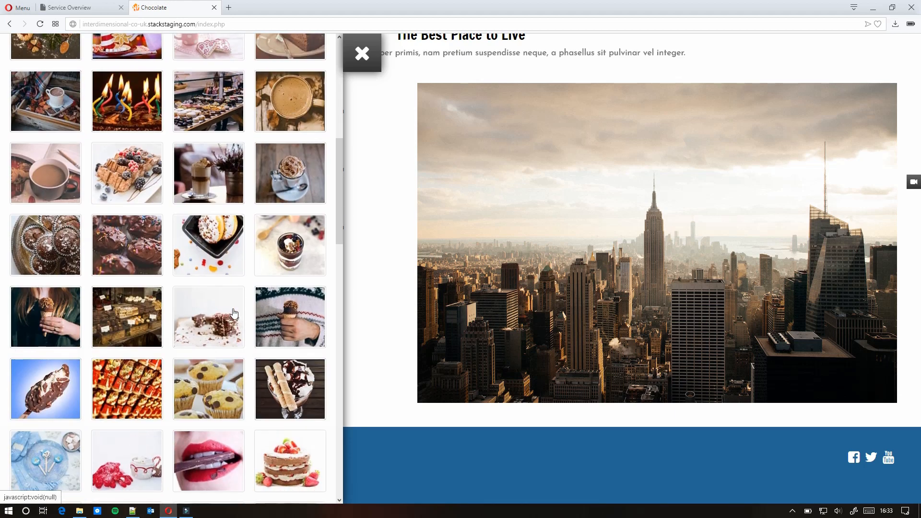
{"action": "scroll", "coordinate": [234, 314], "scroll_direction": "down", "scroll_amount": 6}
{"action": "left_click", "coordinate": [136, 319]}
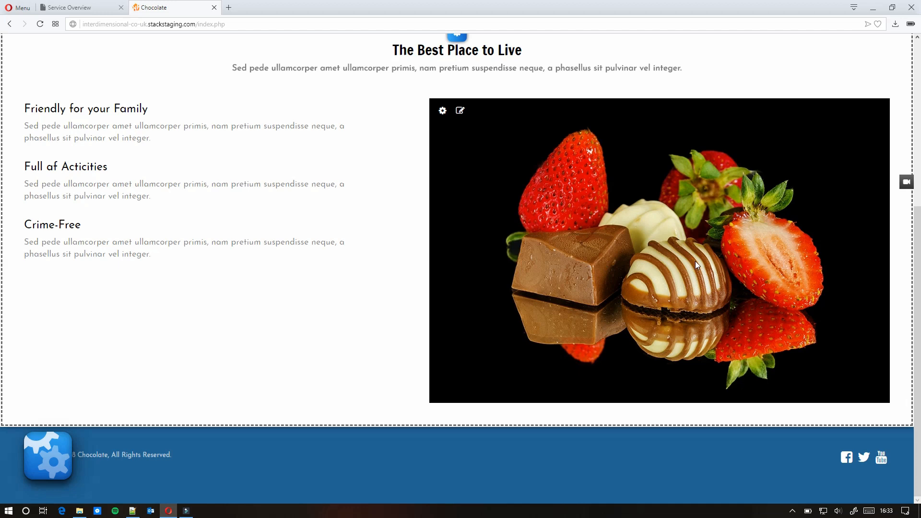
{"action": "scroll", "coordinate": [545, 211], "scroll_direction": "up", "scroll_amount": 3}
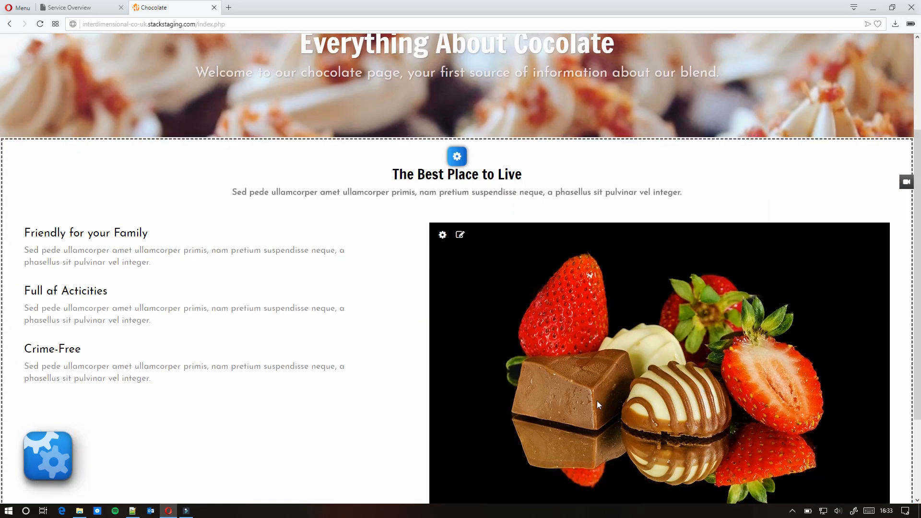
{"action": "left_click", "coordinate": [458, 239]}
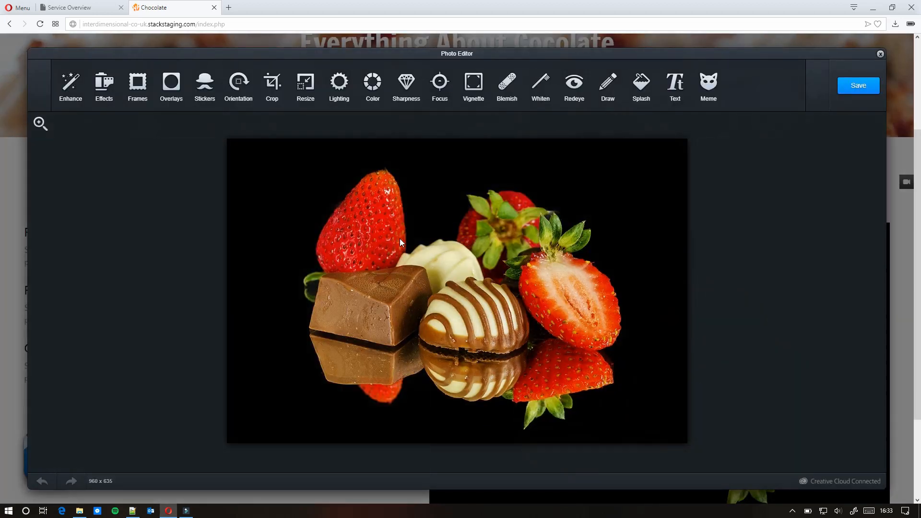
{"action": "left_click", "coordinate": [77, 82]}
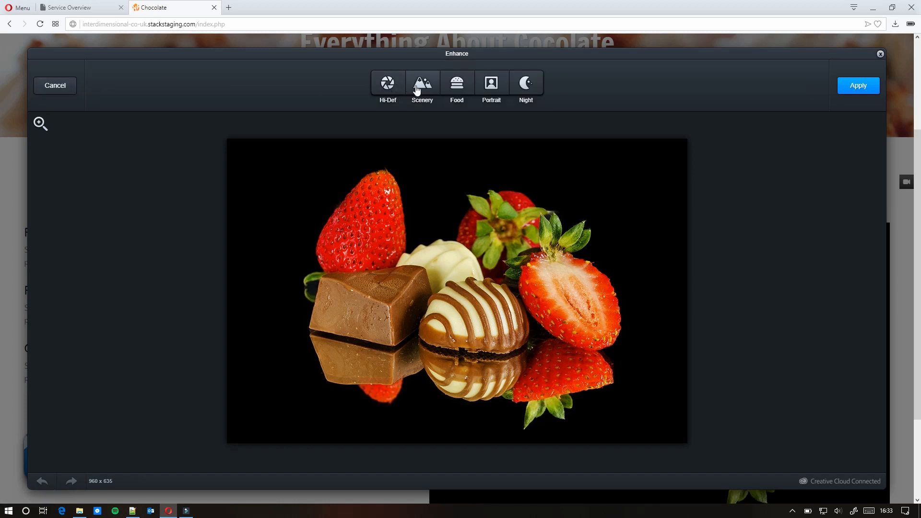
{"action": "left_click", "coordinate": [457, 85]}
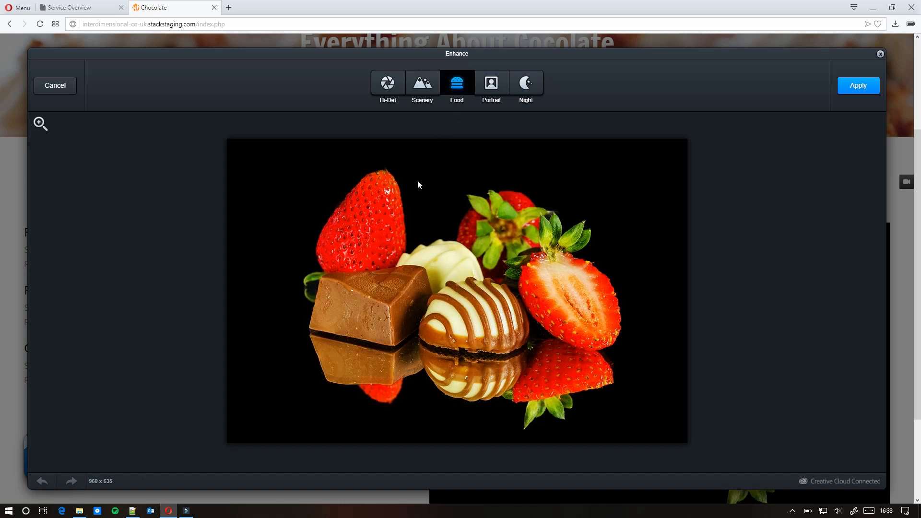
{"action": "left_click", "coordinate": [843, 90]}
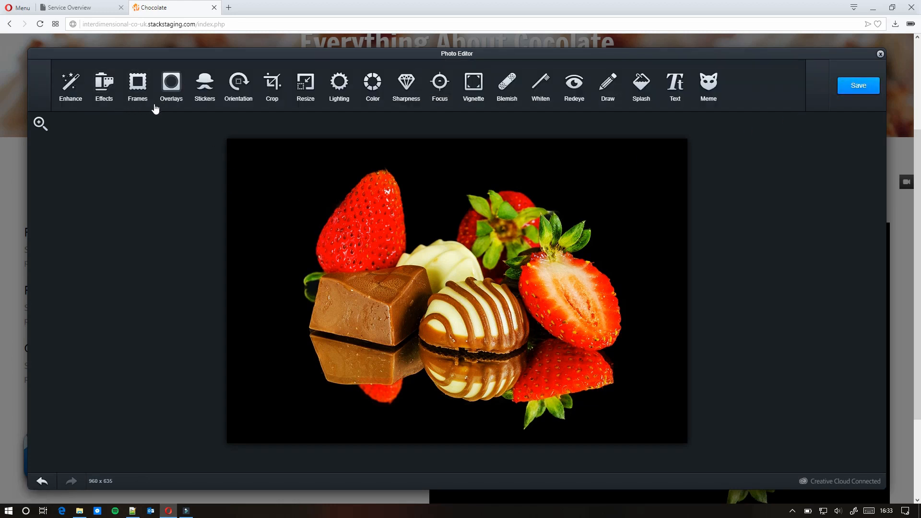
{"action": "left_click", "coordinate": [108, 87]}
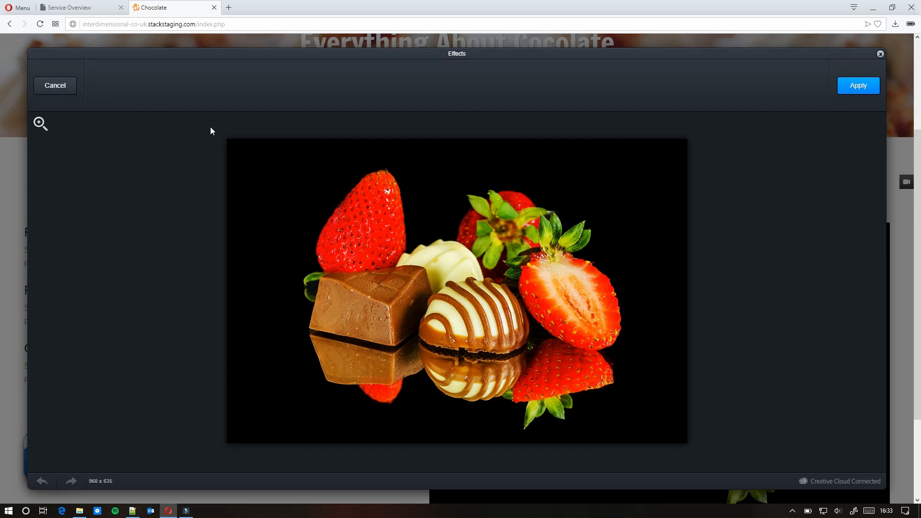
{"action": "left_click", "coordinate": [174, 93]}
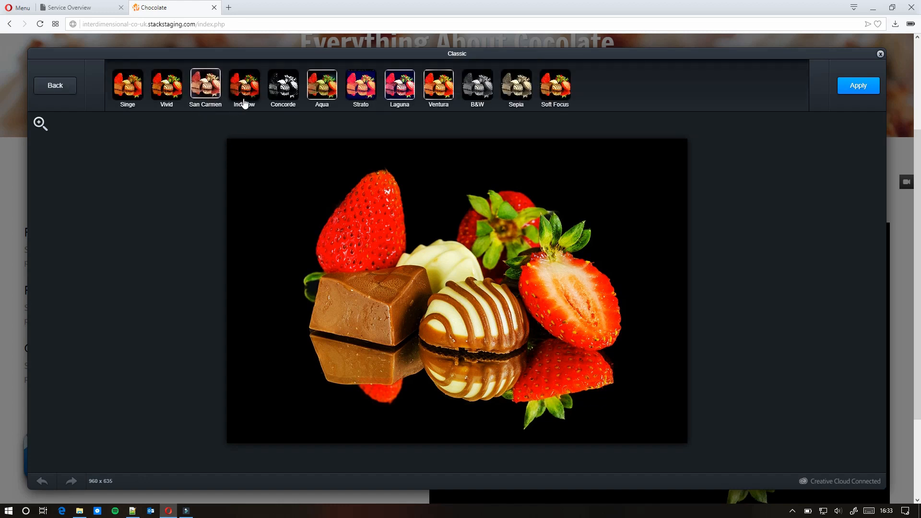
{"action": "left_click", "coordinate": [167, 91]}
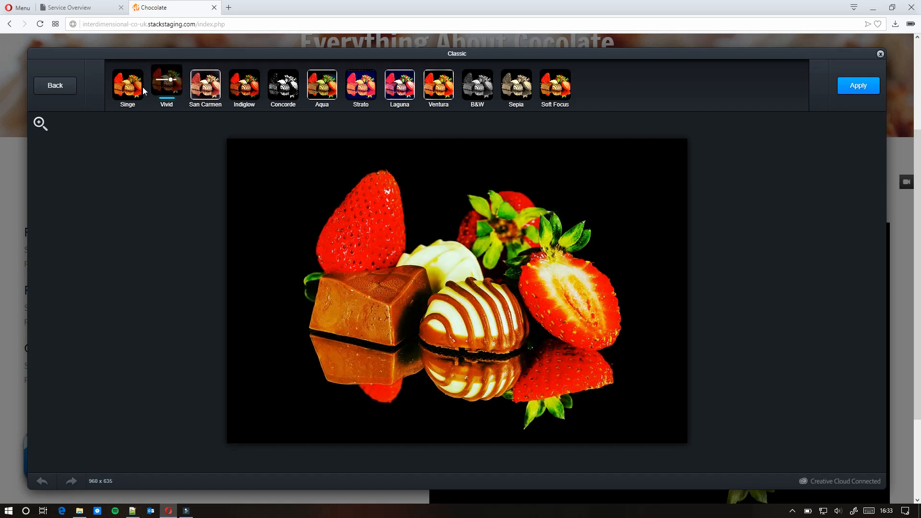
{"action": "left_click", "coordinate": [61, 86]}
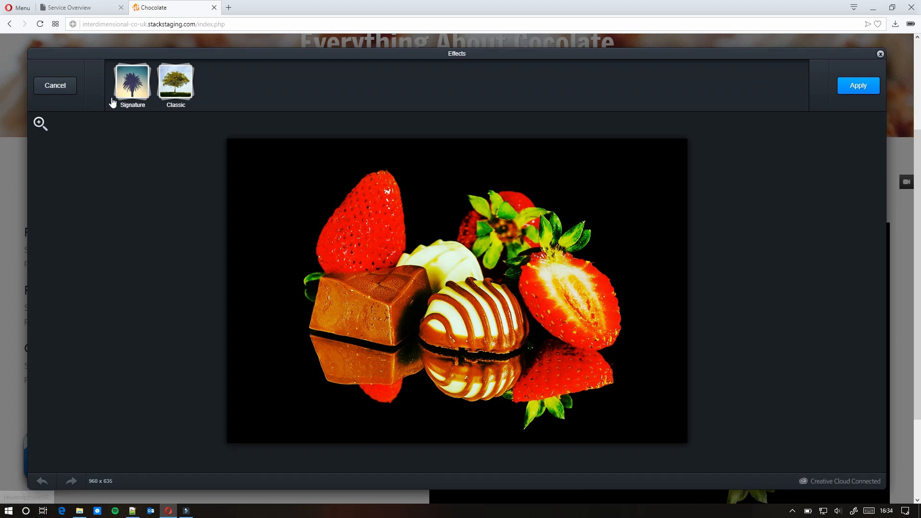
{"action": "left_click", "coordinate": [65, 91]}
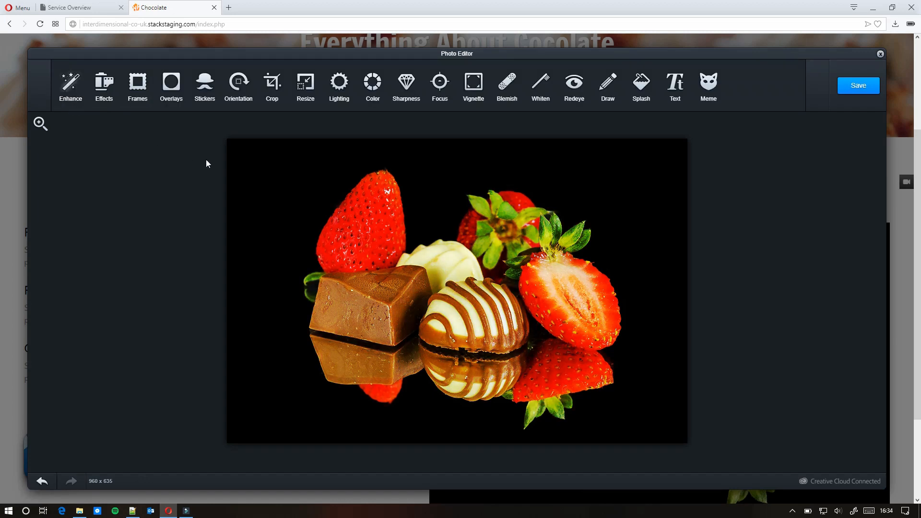
- Apply the white Petals frame from the Bohemia collection to the chocolates-and-strawberries photo
{"action": "left_click", "coordinate": [137, 82]}
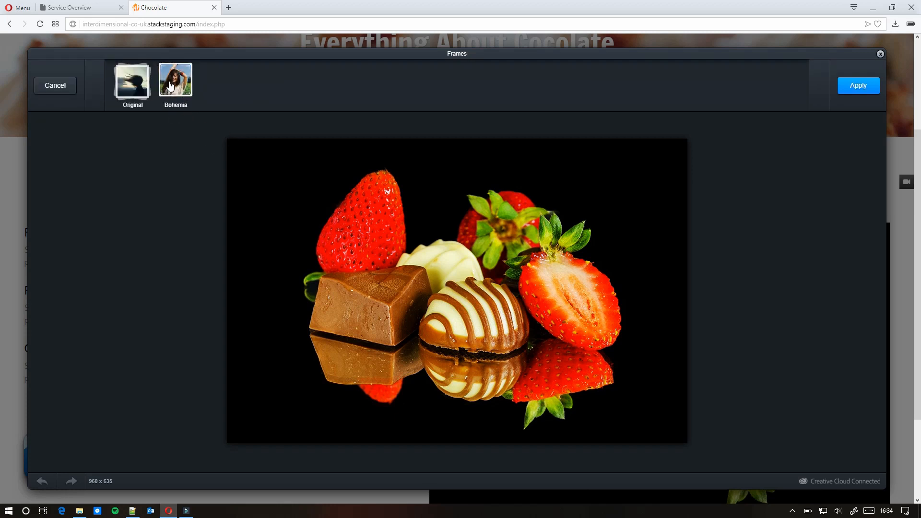
{"action": "left_click", "coordinate": [172, 84]}
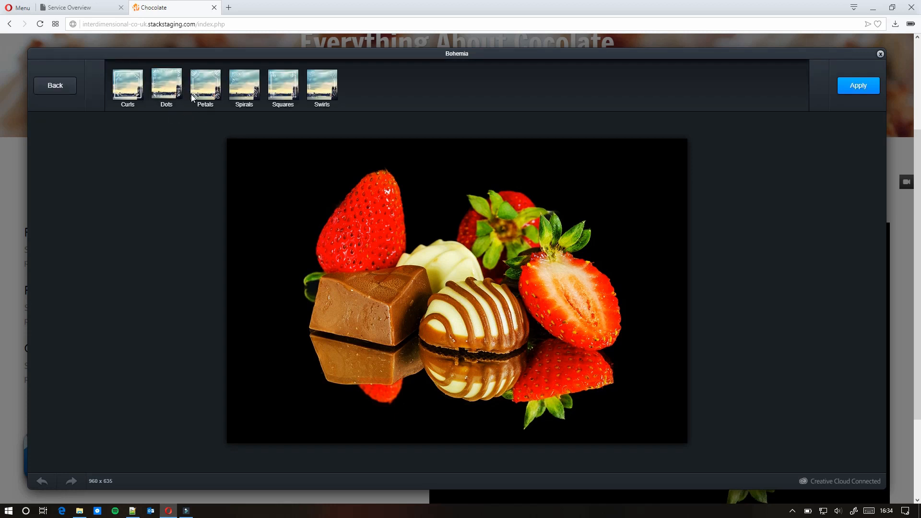
{"action": "left_click", "coordinate": [207, 95]}
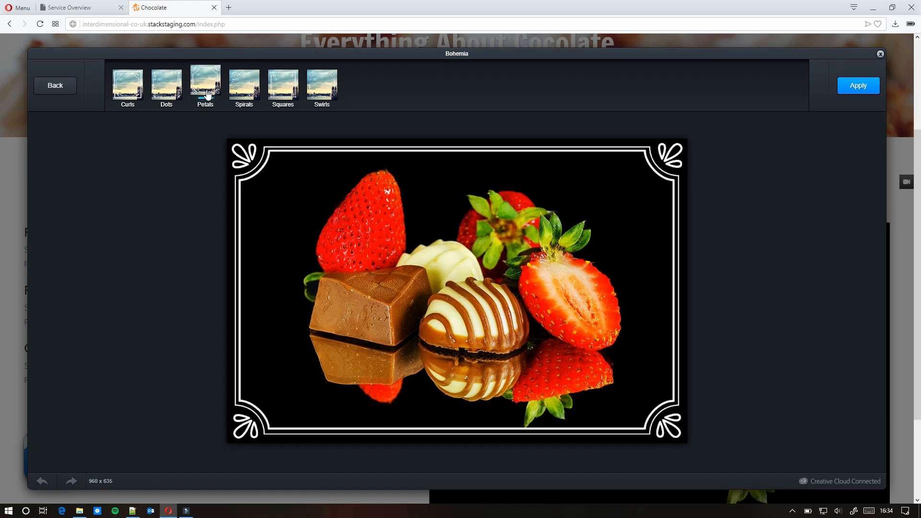
{"action": "left_click", "coordinate": [859, 87]}
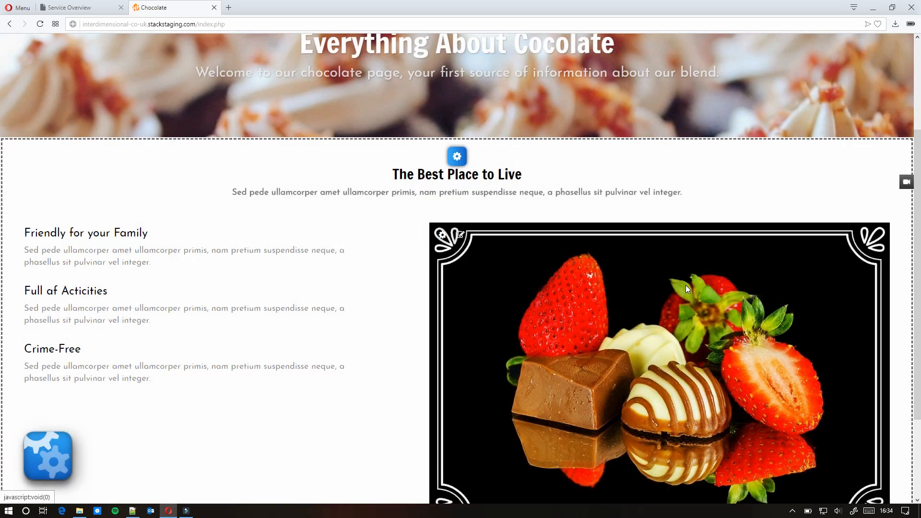
- Replace 'Live' with 'try chocolate' in the section heading
{"action": "scroll", "coordinate": [654, 336], "scroll_direction": "down", "scroll_amount": 3}
{"action": "scroll", "coordinate": [654, 336], "scroll_direction": "up", "scroll_amount": 6}
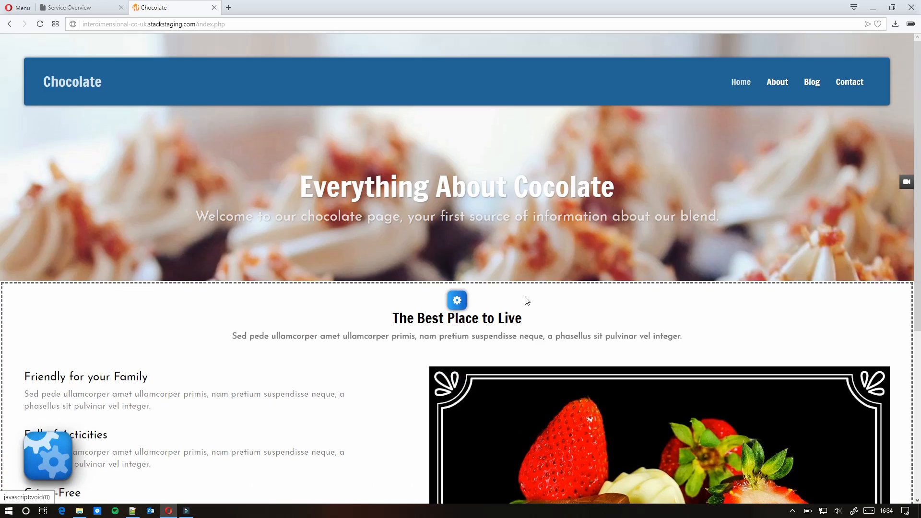
{"action": "mouse_move", "coordinate": [457, 300]}
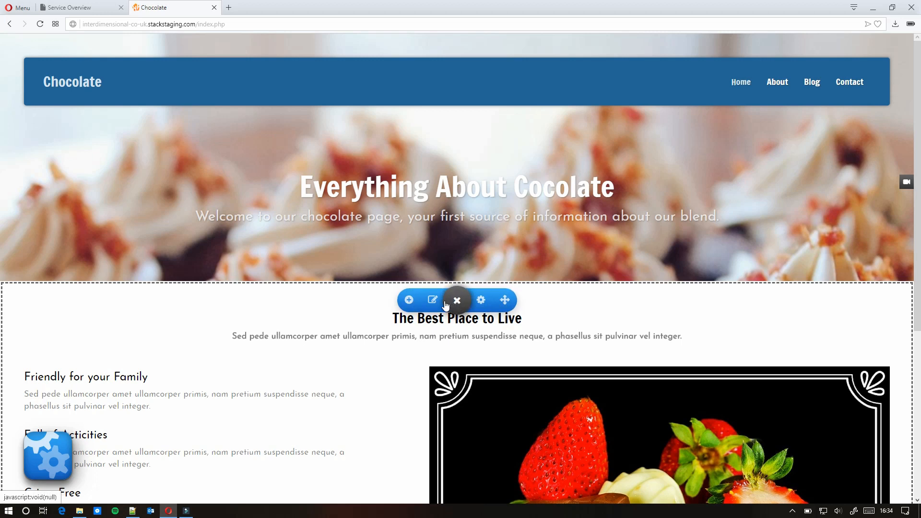
{"action": "left_click", "coordinate": [438, 301]}
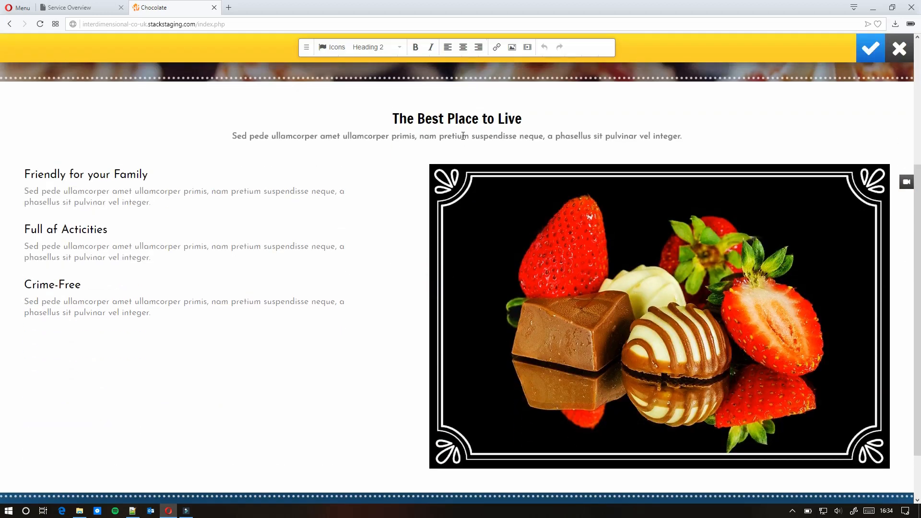
{"action": "left_click_drag", "start_coordinate": [452, 119], "coordinate": [499, 119]}
{"action": "left_click", "coordinate": [523, 117]}
{"action": "key", "text": "BackSpace"}
{"action": "key", "text": "BackSpace"}
{"action": "key", "text": "BackSpace"}
{"action": "key", "text": "BackSpace"}
{"action": "type", "text": "t"}
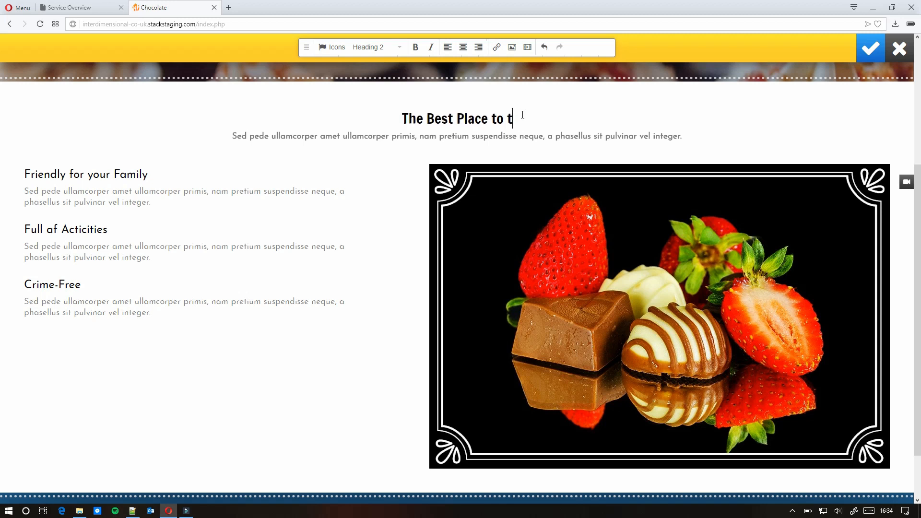
{"action": "type", "text": "ry chocolate"}
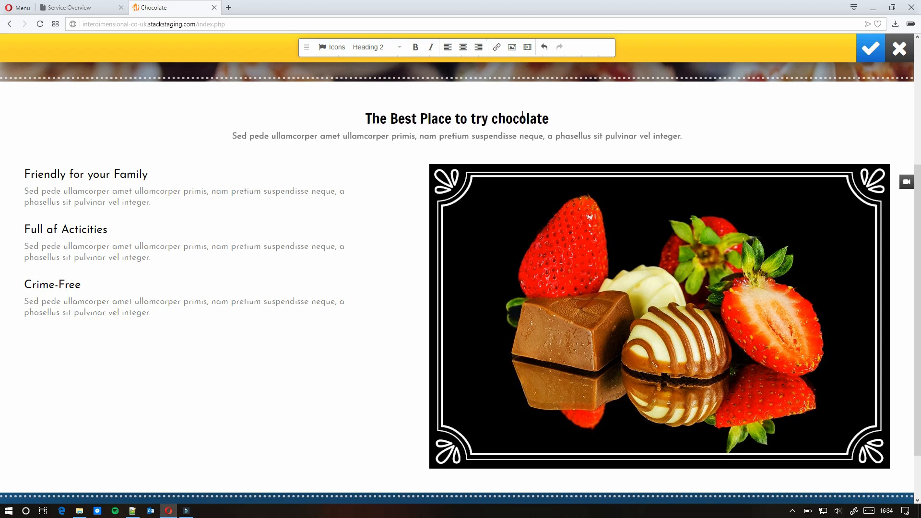
- Leave the subtitle and feature text unchanged and save the section edit to the live site
{"action": "left_click", "coordinate": [428, 135]}
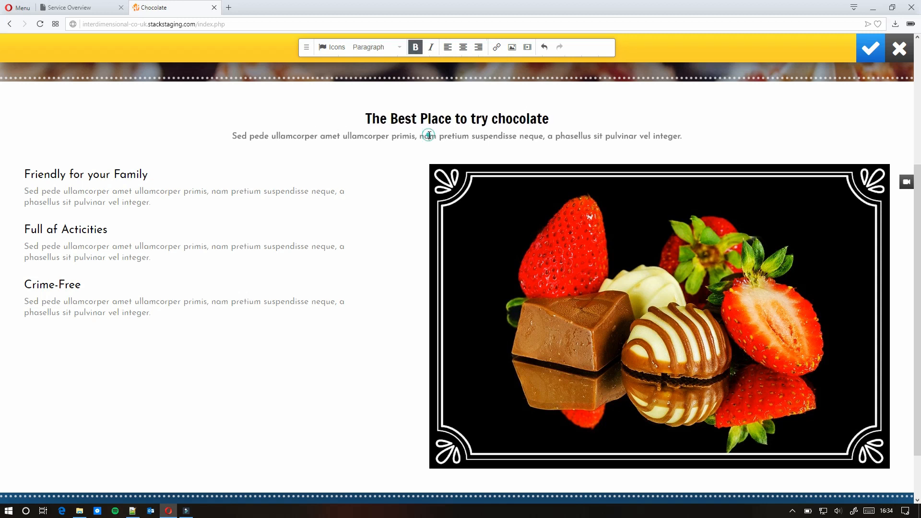
{"action": "left_click_drag", "start_coordinate": [682, 136], "coordinate": [237, 135]}
{"action": "left_click", "coordinate": [240, 135]}
{"action": "left_click_drag", "start_coordinate": [19, 168], "coordinate": [185, 325]}
{"action": "left_click", "coordinate": [231, 329]}
{"action": "scroll", "coordinate": [231, 331], "scroll_direction": "down", "scroll_amount": 2}
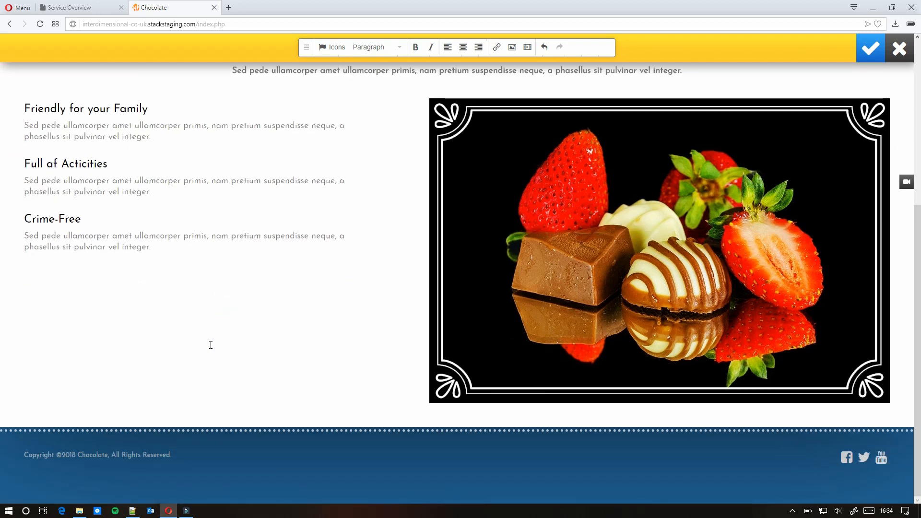
{"action": "left_click", "coordinate": [869, 59]}
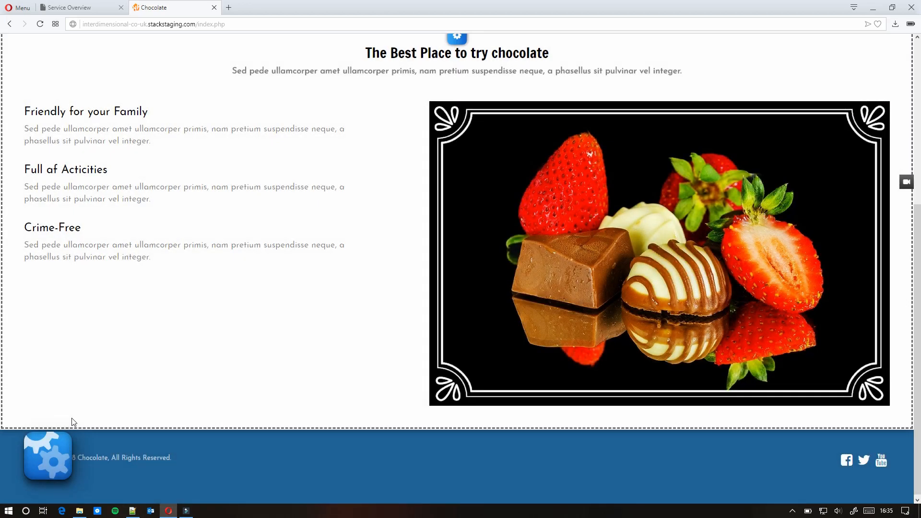
- Insert the three-column pricing table template from the Content Blocks gallery
{"action": "scroll", "coordinate": [127, 406], "scroll_direction": "down", "scroll_amount": 5}
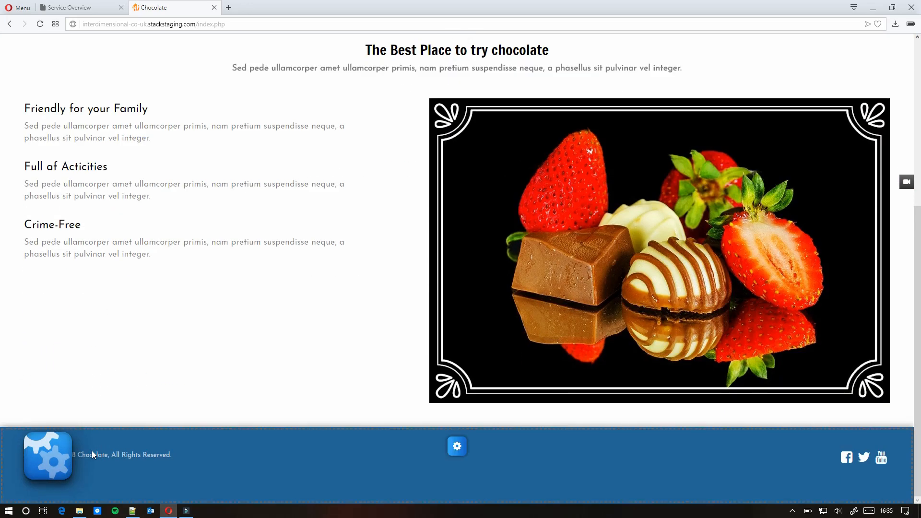
{"action": "left_click", "coordinate": [45, 461]}
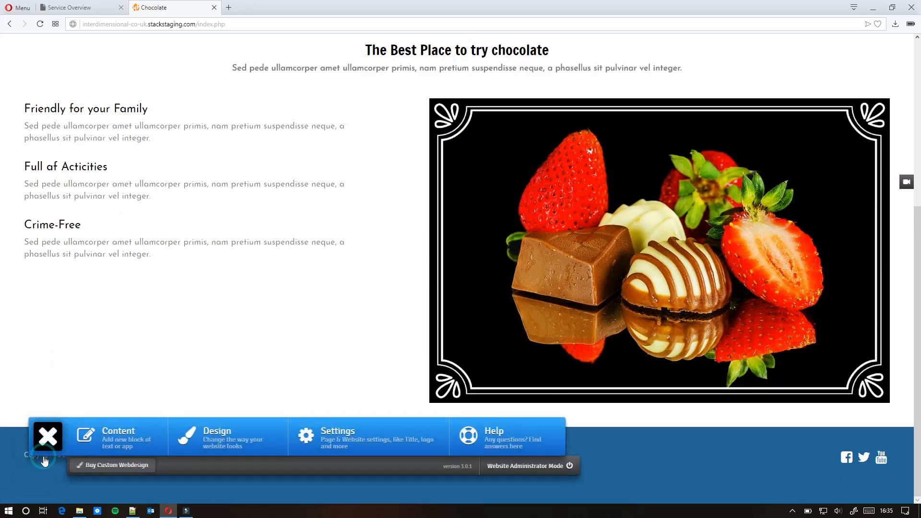
{"action": "left_click", "coordinate": [104, 445]}
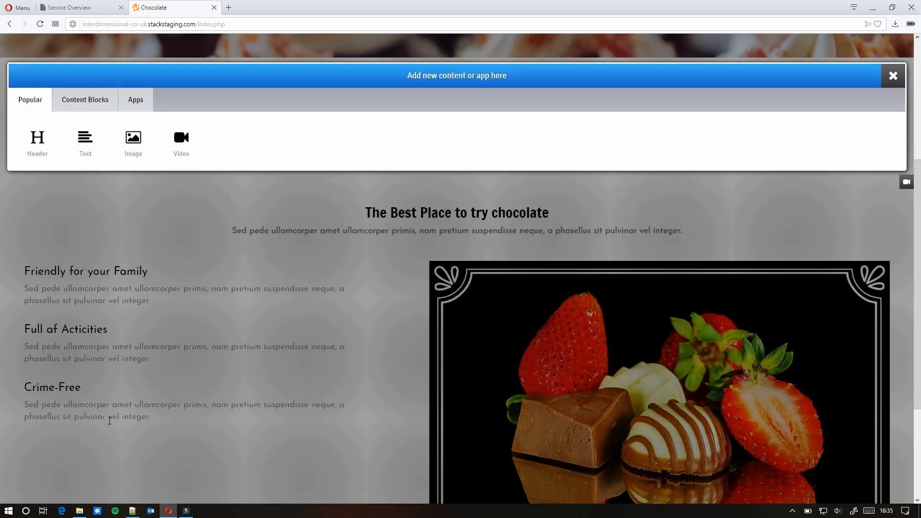
{"action": "left_click", "coordinate": [98, 105]}
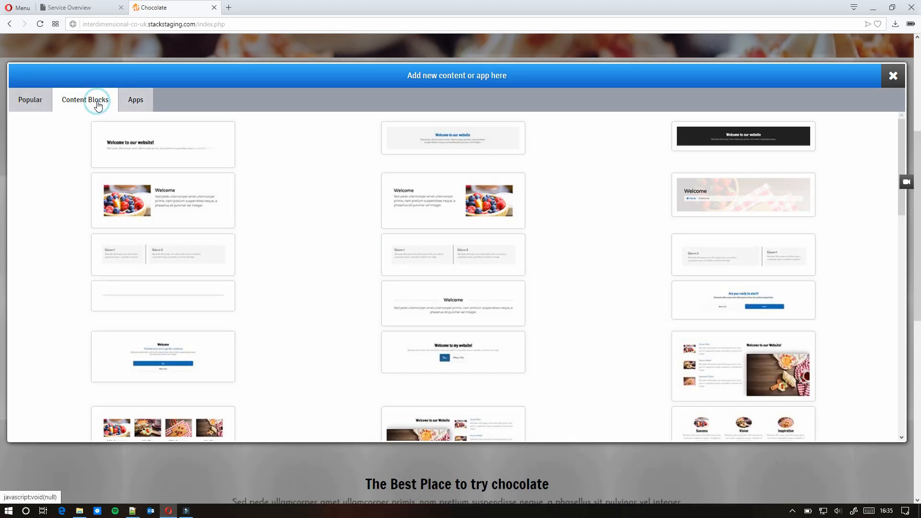
{"action": "scroll", "coordinate": [329, 350], "scroll_direction": "down", "scroll_amount": 10}
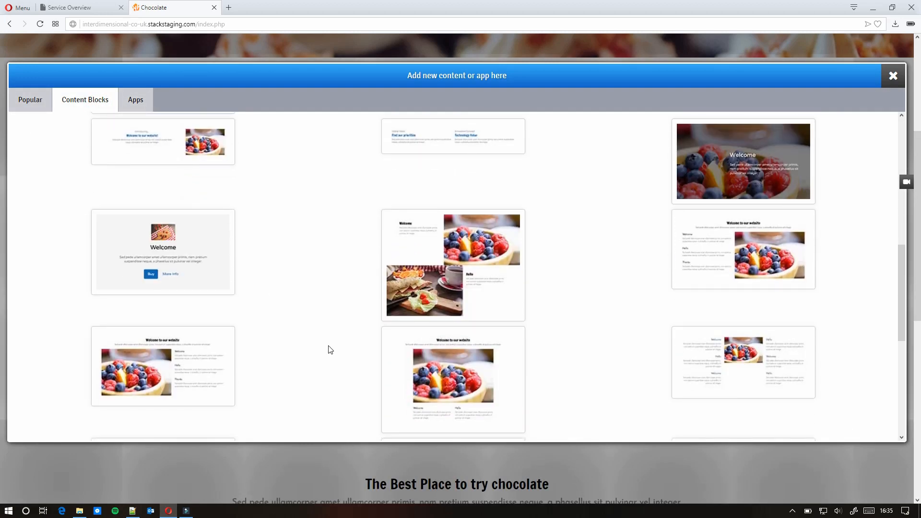
{"action": "scroll", "coordinate": [330, 349], "scroll_direction": "down", "scroll_amount": 3}
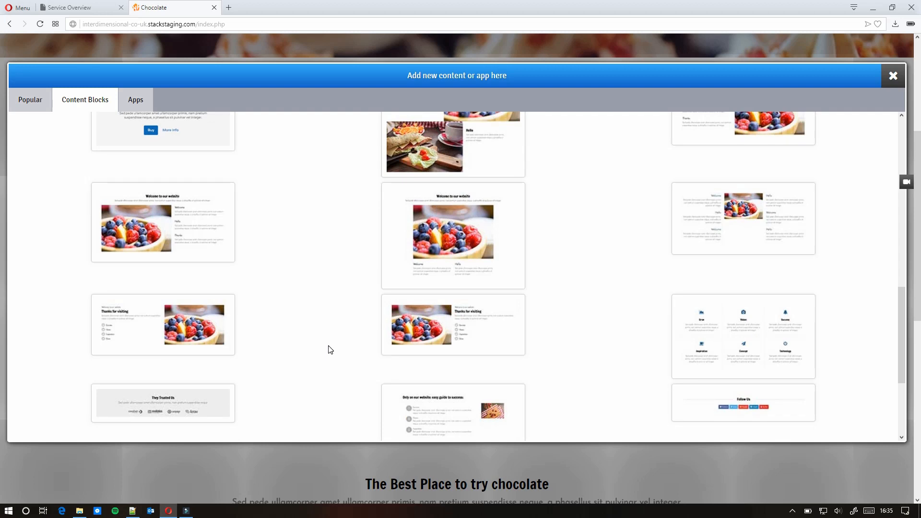
{"action": "scroll", "coordinate": [331, 350], "scroll_direction": "down", "scroll_amount": 3}
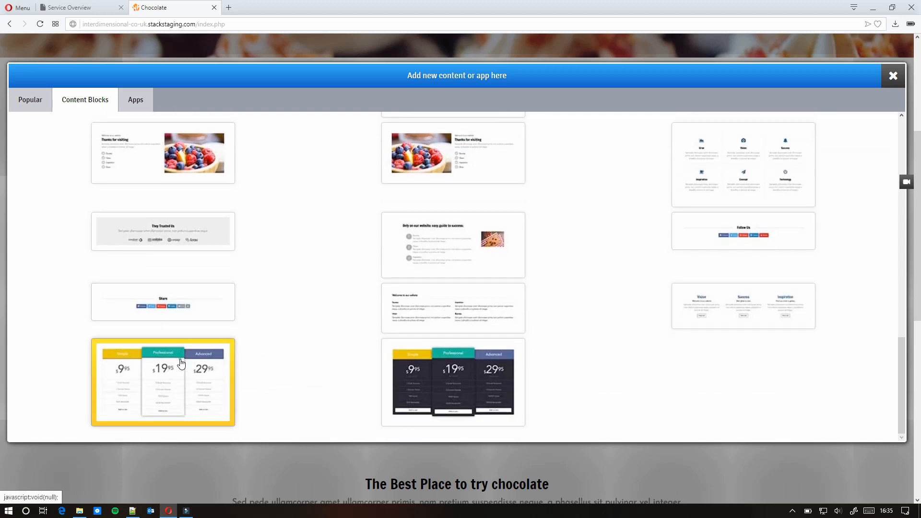
{"action": "left_click", "coordinate": [181, 359]}
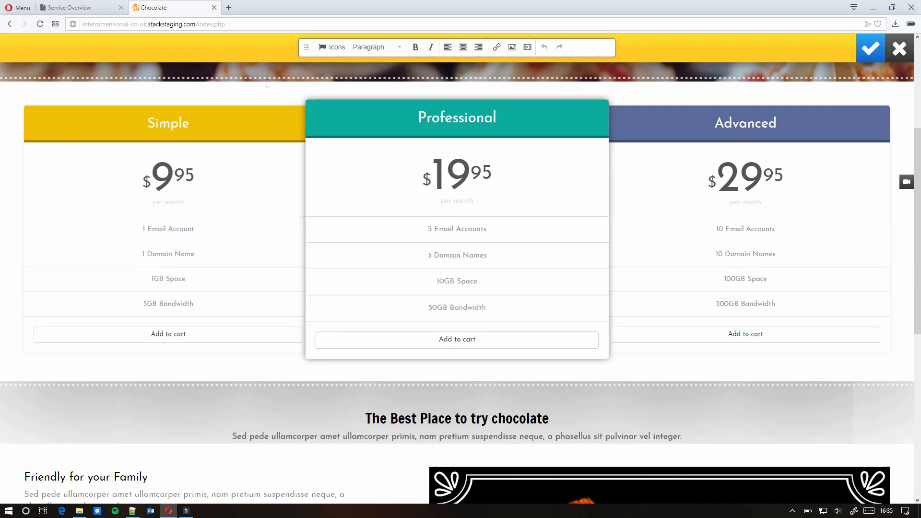
- Save the newly added pricing table on the page
{"action": "scroll", "coordinate": [739, 249], "scroll_direction": "down", "scroll_amount": 6}
{"action": "scroll", "coordinate": [739, 250], "scroll_direction": "up", "scroll_amount": 10}
{"action": "scroll", "coordinate": [310, 216], "scroll_direction": "down", "scroll_amount": 3}
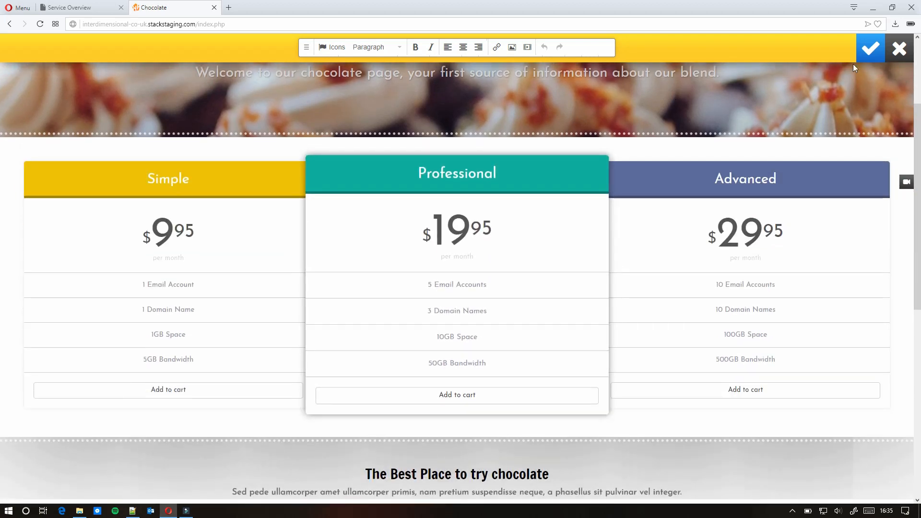
{"action": "left_click", "coordinate": [876, 42]}
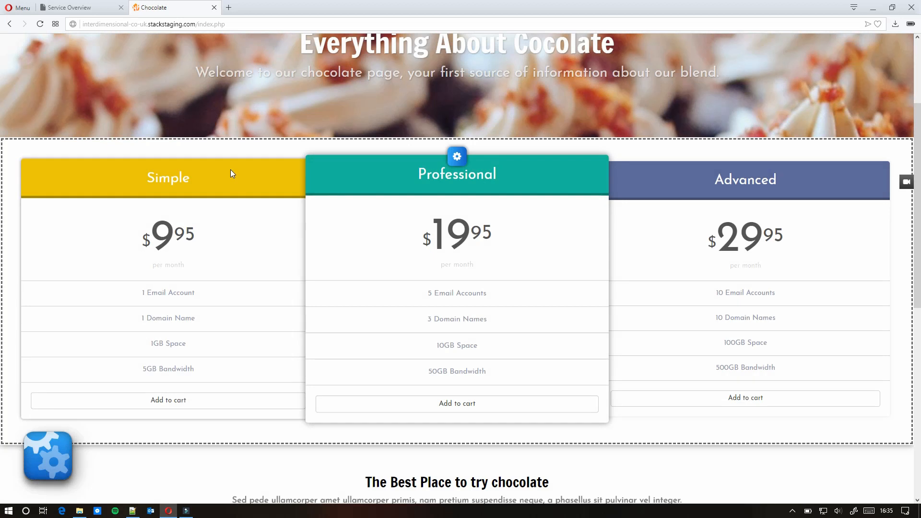
{"action": "left_click_drag", "start_coordinate": [226, 179], "coordinate": [243, 348]}
{"action": "left_click", "coordinate": [243, 144]}
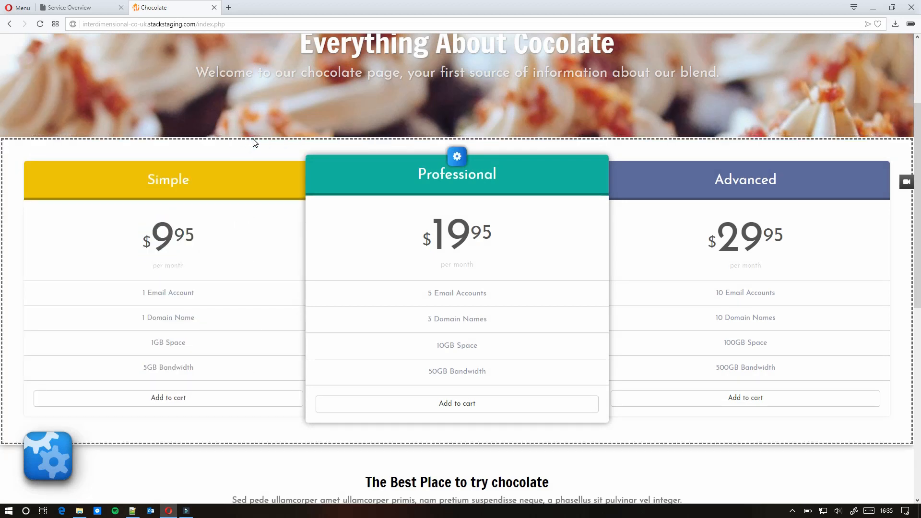
- Move the pricing section below the feature section with the framed chocolate image
{"action": "left_click", "coordinate": [462, 153]}
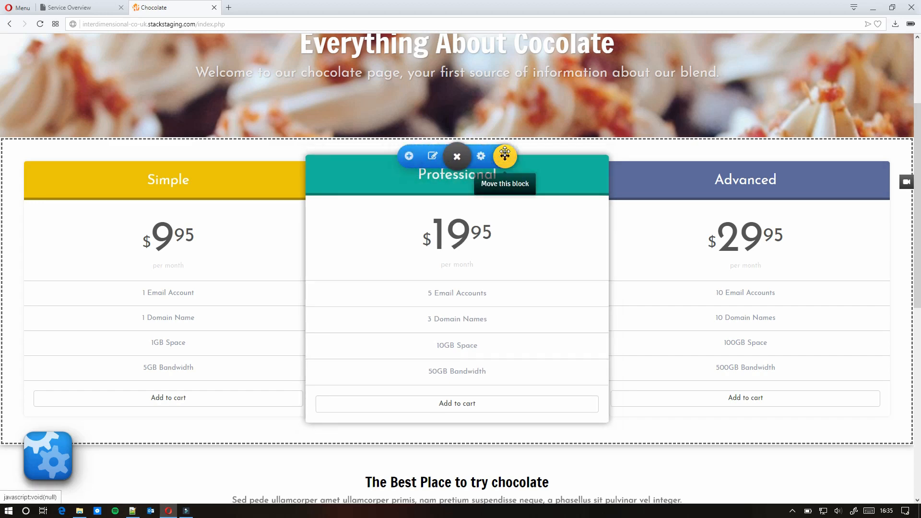
{"action": "left_click_drag", "start_coordinate": [504, 154], "coordinate": [500, 370]}
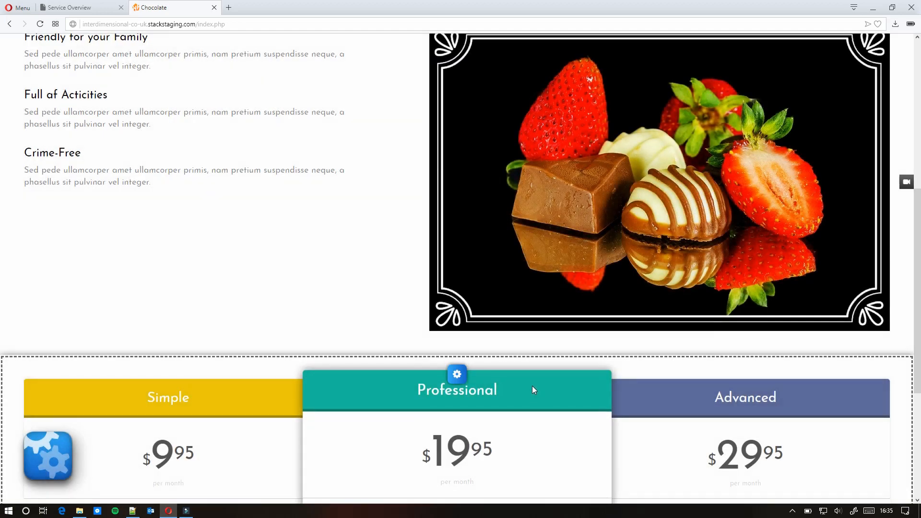
{"action": "scroll", "coordinate": [531, 383], "scroll_direction": "down", "scroll_amount": 5}
{"action": "scroll", "coordinate": [499, 317], "scroll_direction": "up", "scroll_amount": 10}
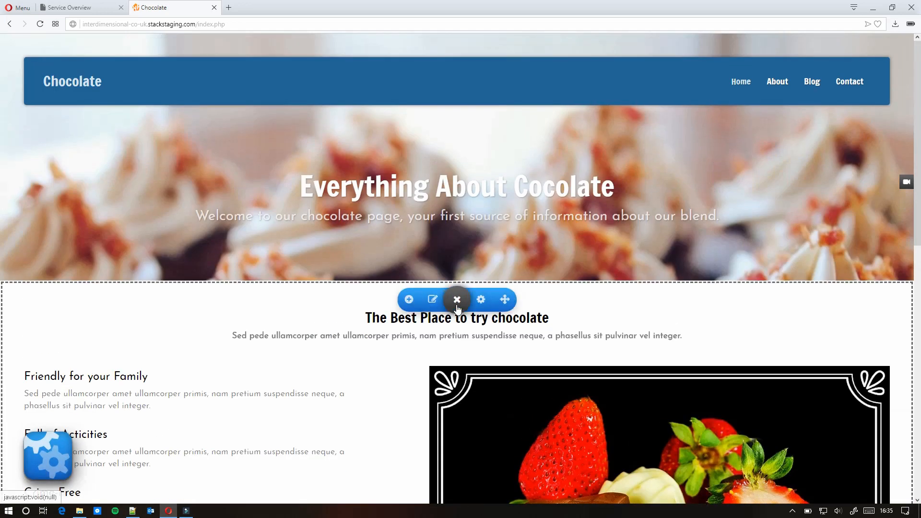
{"action": "scroll", "coordinate": [457, 307], "scroll_direction": "down", "scroll_amount": 9}
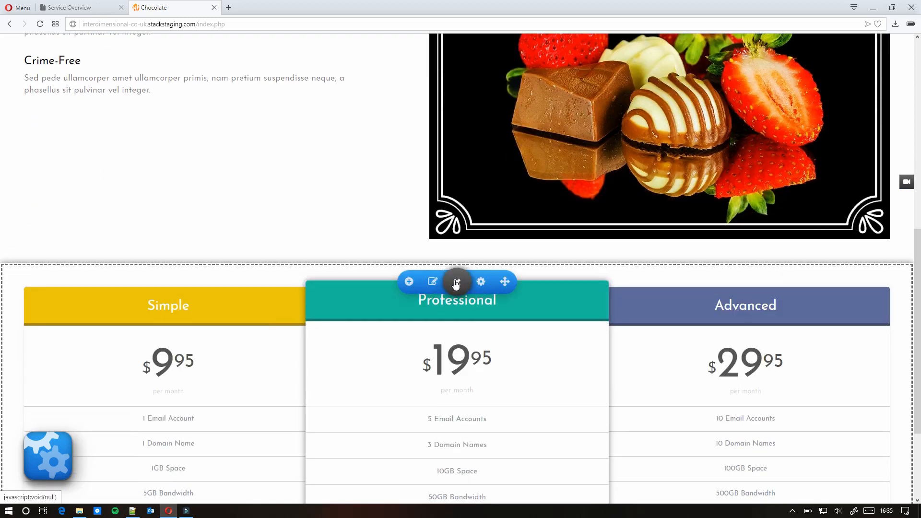
- Rename the pricing plan headings to small, medium and large
{"action": "left_click", "coordinate": [433, 282]}
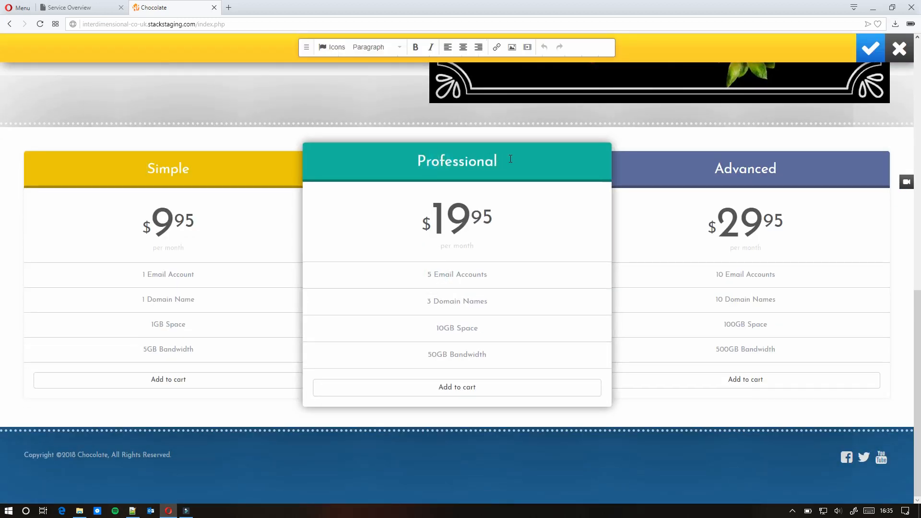
{"action": "left_click_drag", "start_coordinate": [497, 162], "coordinate": [424, 169]}
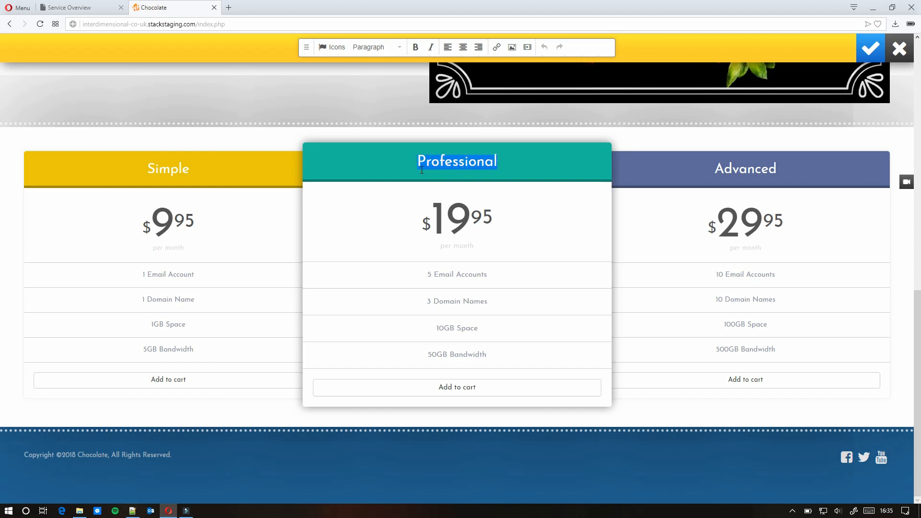
{"action": "type", "text": "medu"}
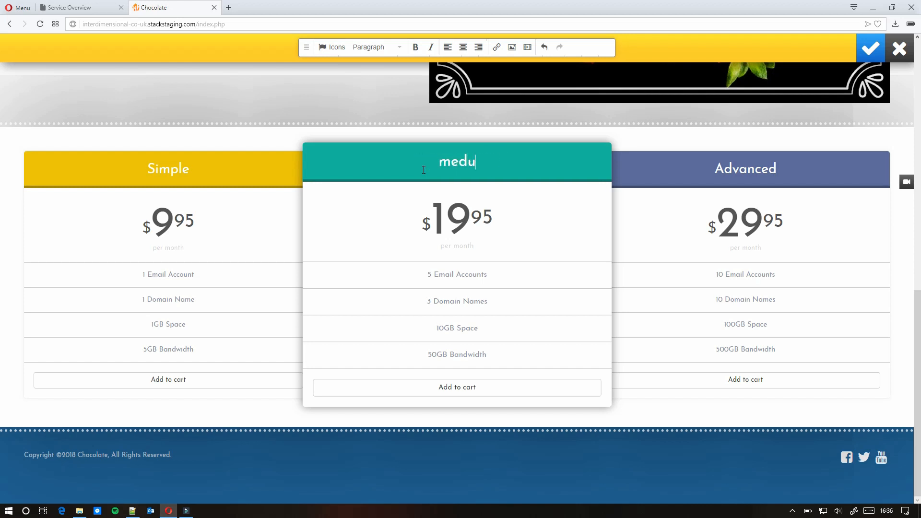
{"action": "key", "text": "BackSpace"}
{"action": "type", "text": "ium"}
{"action": "left_click_drag", "start_coordinate": [780, 165], "coordinate": [715, 167]}
{"action": "type", "text": "large"}
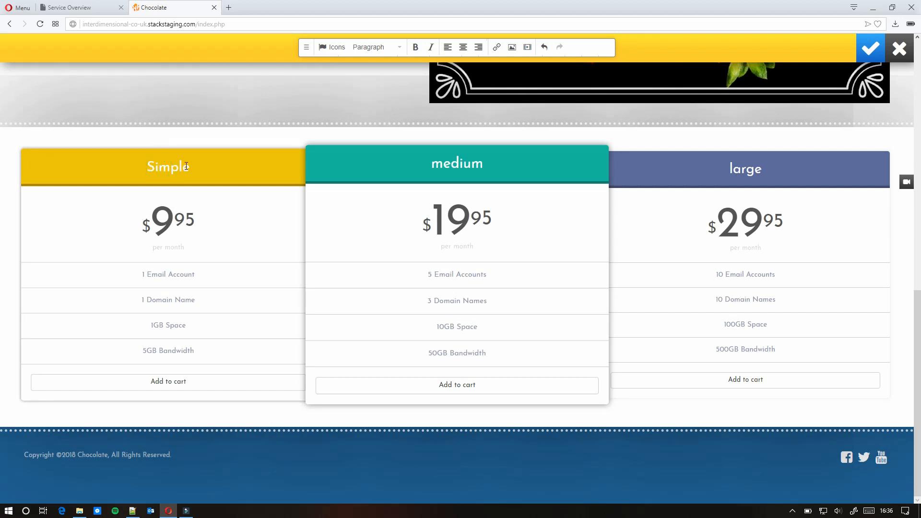
{"action": "left_click_drag", "start_coordinate": [191, 167], "coordinate": [141, 169]}
{"action": "type", "text": "small"}
- Change the plan prices to £5.00, £10.00 and £15.00 and save the pricing table
{"action": "left_click", "coordinate": [169, 224]}
{"action": "left_click", "coordinate": [153, 224]}
{"action": "key", "text": "BackSpace"}
{"action": "type", "text": "£5.00"}
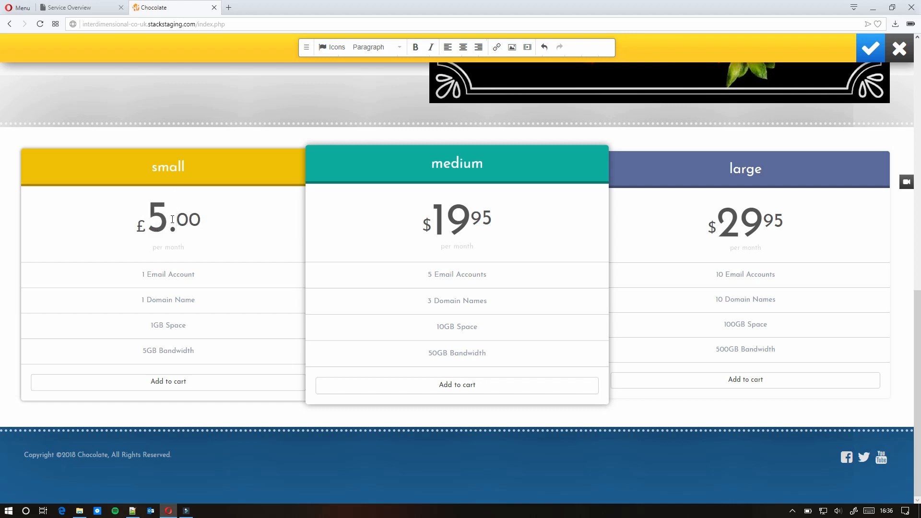
{"action": "key", "text": "BackSpace"}
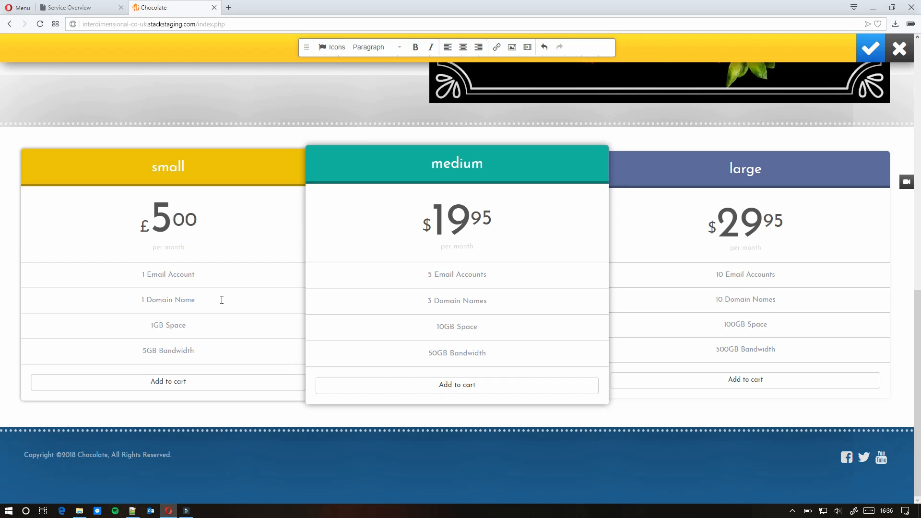
{"action": "type", "text": "."}
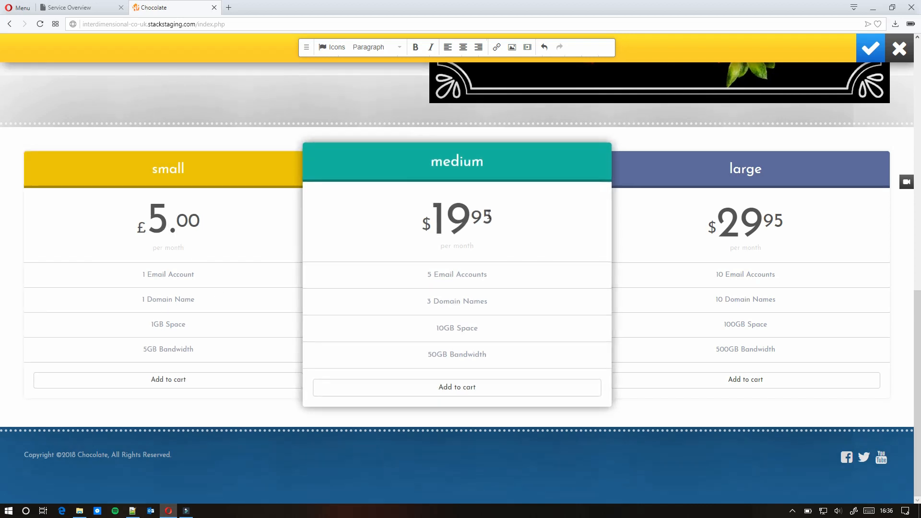
{"action": "left_click", "coordinate": [434, 220]}
{"action": "key", "text": "BackSpace"}
{"action": "type", "text": "£1000"}
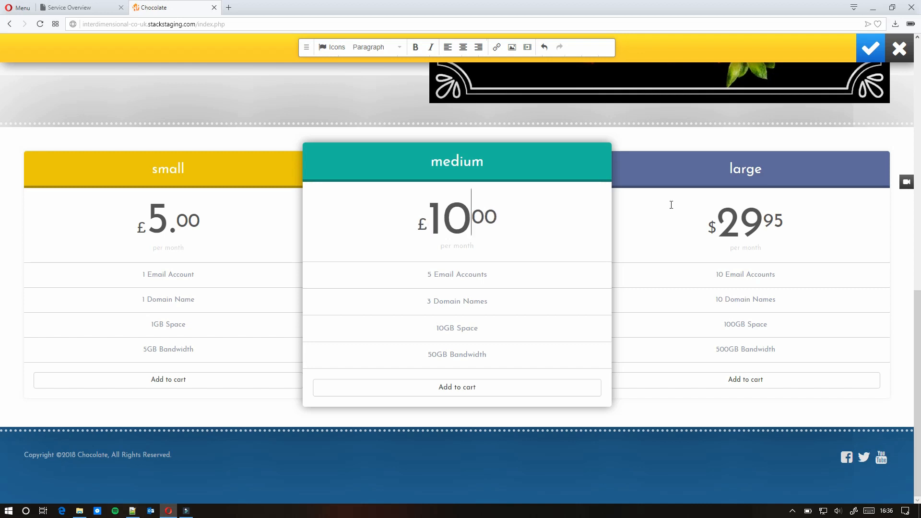
{"action": "left_click", "coordinate": [749, 220]}
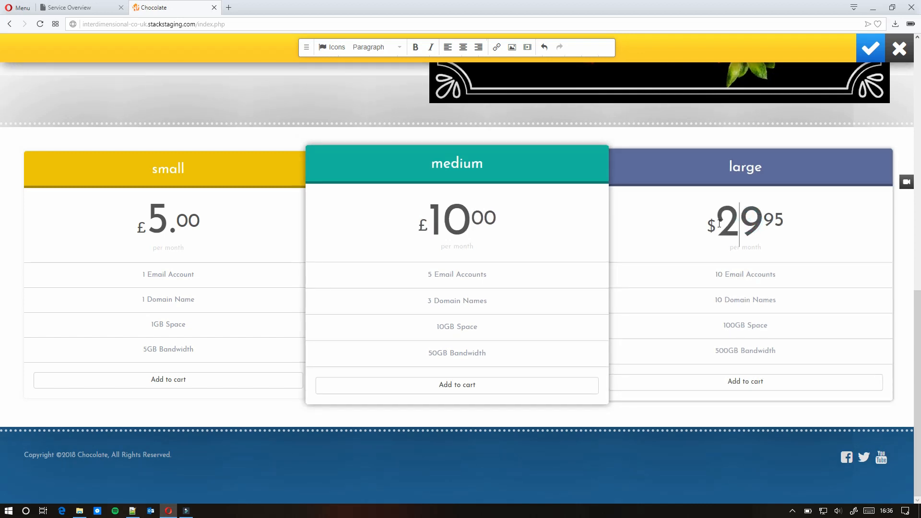
{"action": "key", "text": "BackSpace"}
{"action": "type", "text": "£1500"}
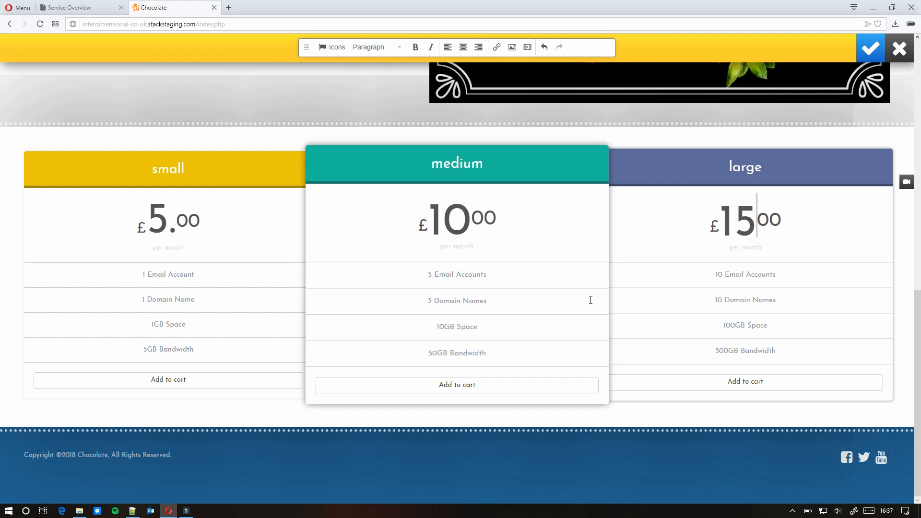
{"action": "left_click", "coordinate": [162, 277]}
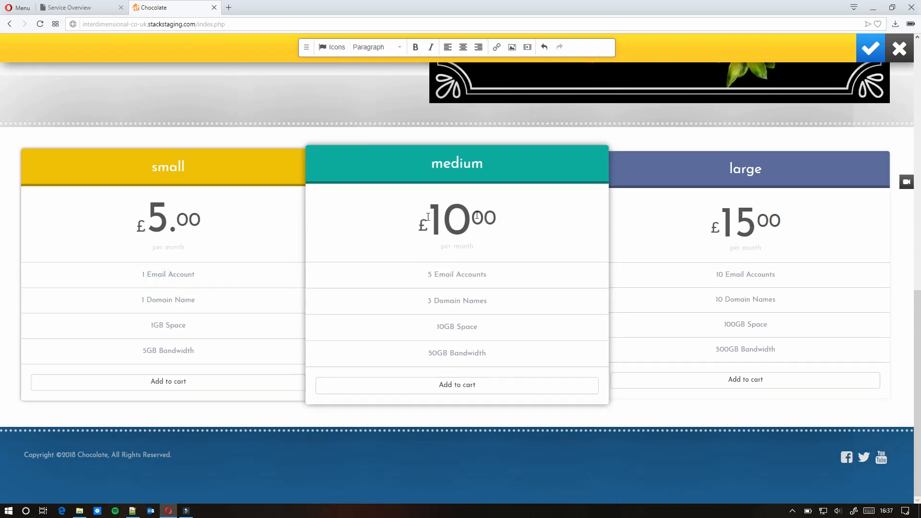
{"action": "left_click", "coordinate": [872, 47]}
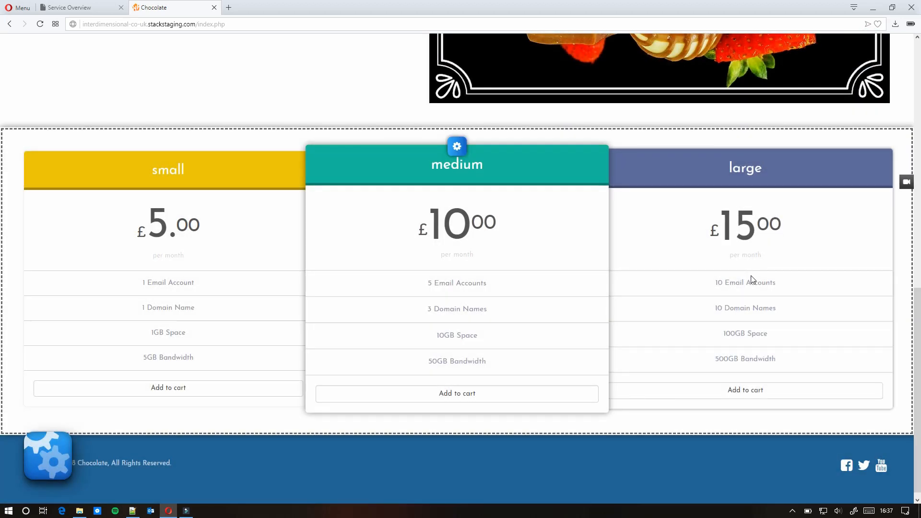
{"action": "scroll", "coordinate": [751, 279], "scroll_direction": "up", "scroll_amount": 10}
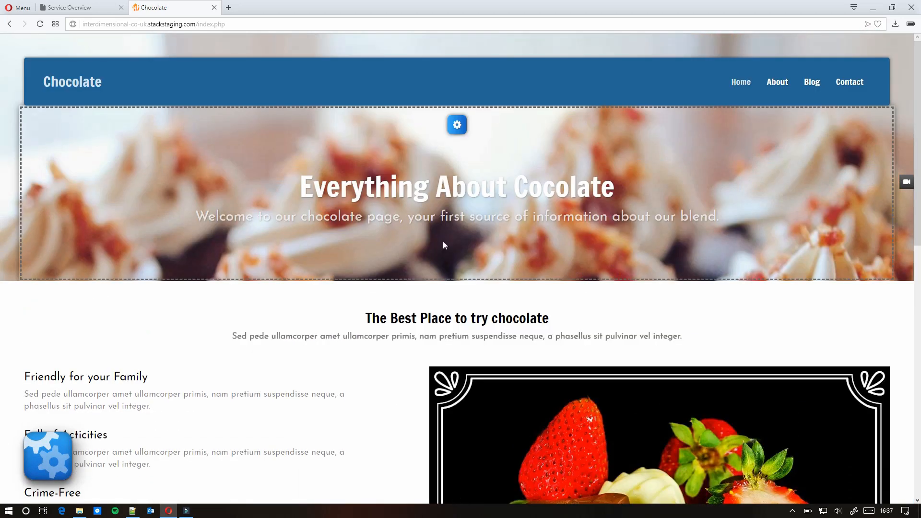
- Try the boxed, first and last page layouts in the website Design options
{"action": "left_click", "coordinate": [50, 459]}
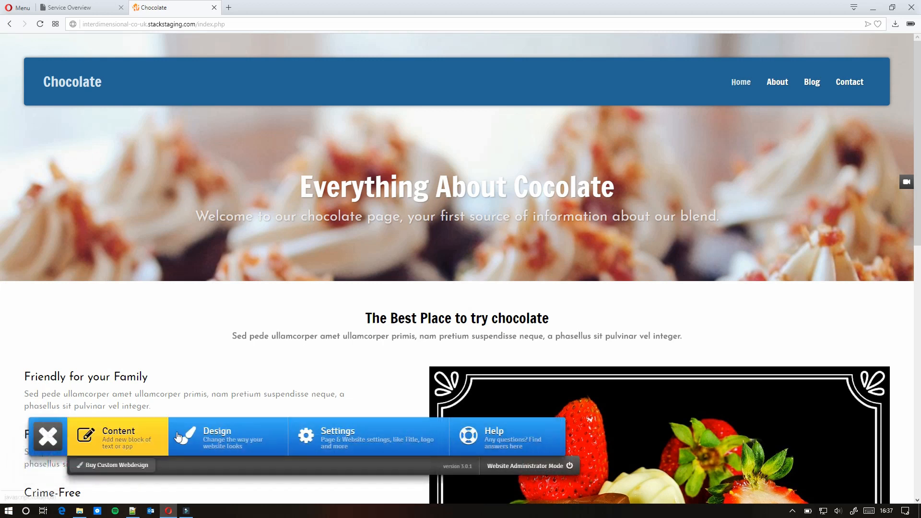
{"action": "left_click", "coordinate": [217, 437]}
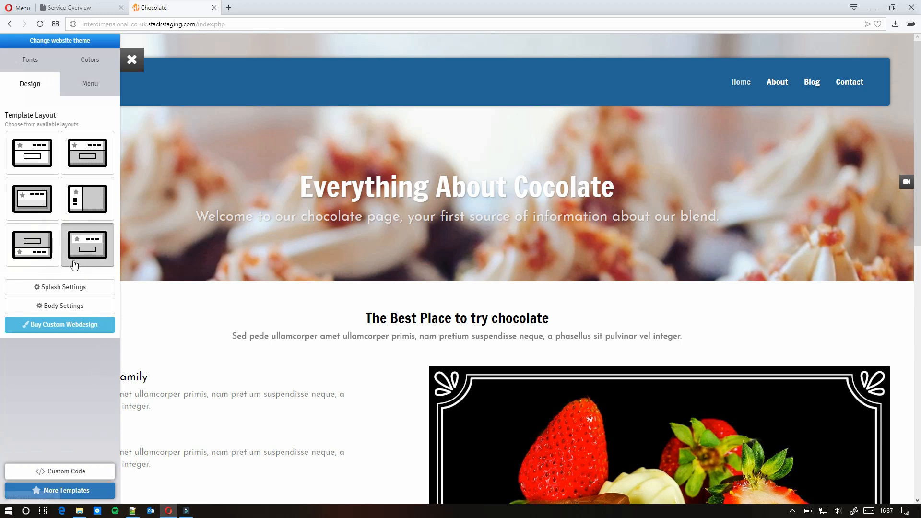
{"action": "left_click", "coordinate": [44, 191]}
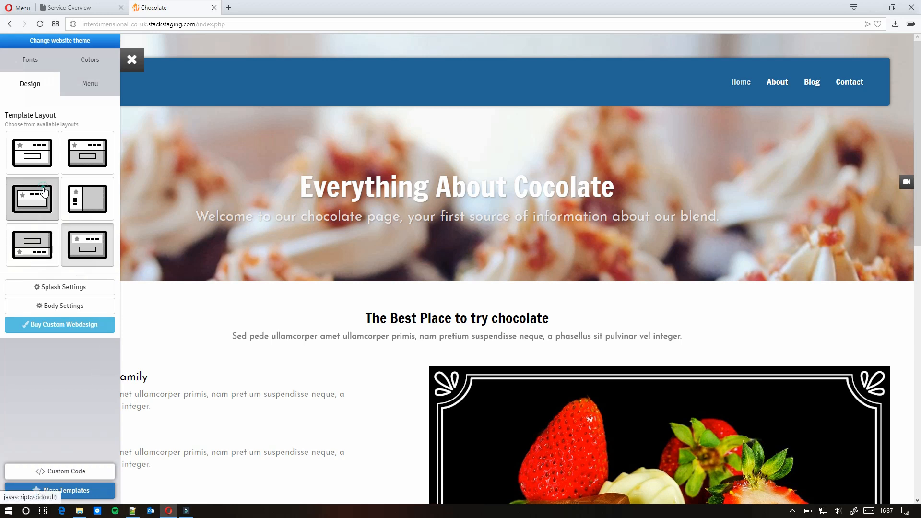
{"action": "scroll", "coordinate": [54, 217], "scroll_direction": "down", "scroll_amount": 10}
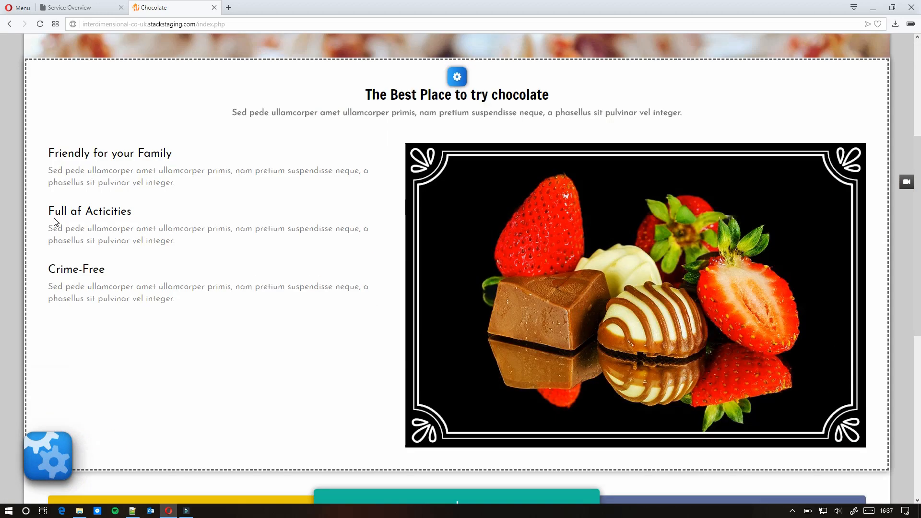
{"action": "scroll", "coordinate": [56, 220], "scroll_direction": "up", "scroll_amount": 8}
{"action": "left_click", "coordinate": [46, 453]}
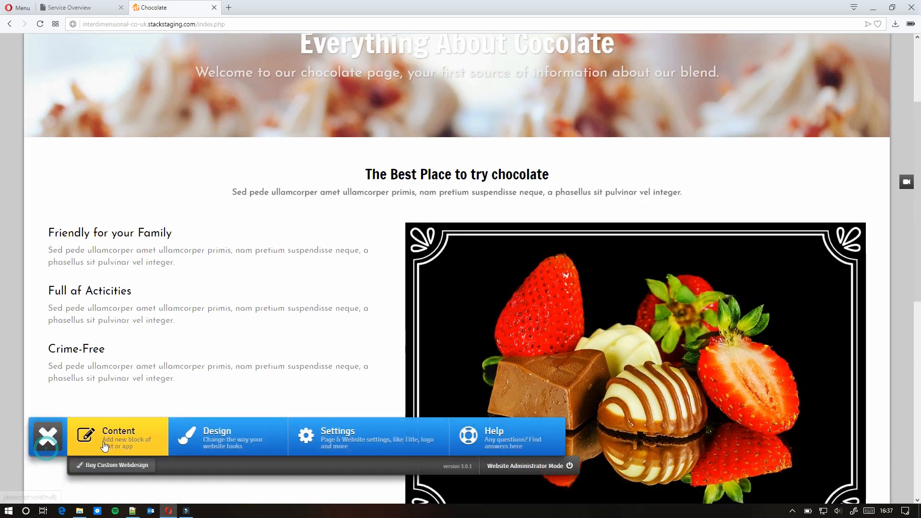
{"action": "left_click", "coordinate": [200, 437]}
{"action": "left_click", "coordinate": [22, 148]}
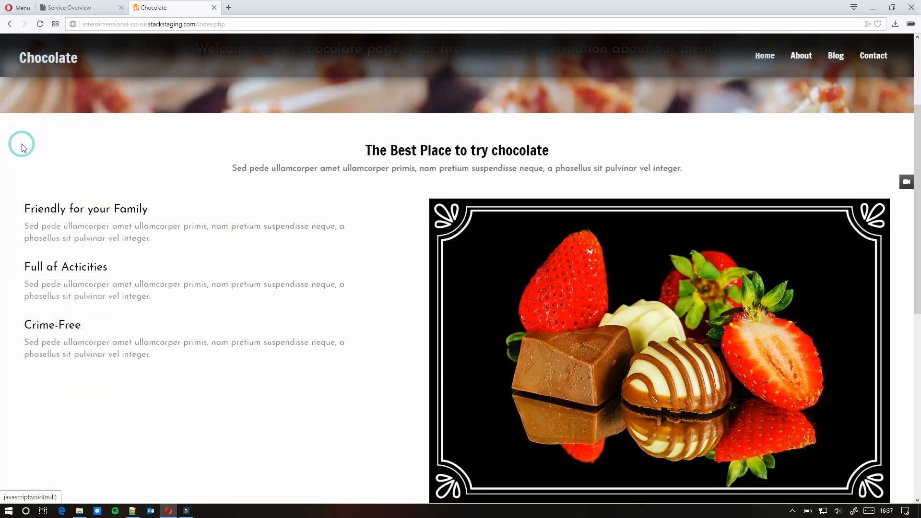
{"action": "left_click", "coordinate": [57, 466]}
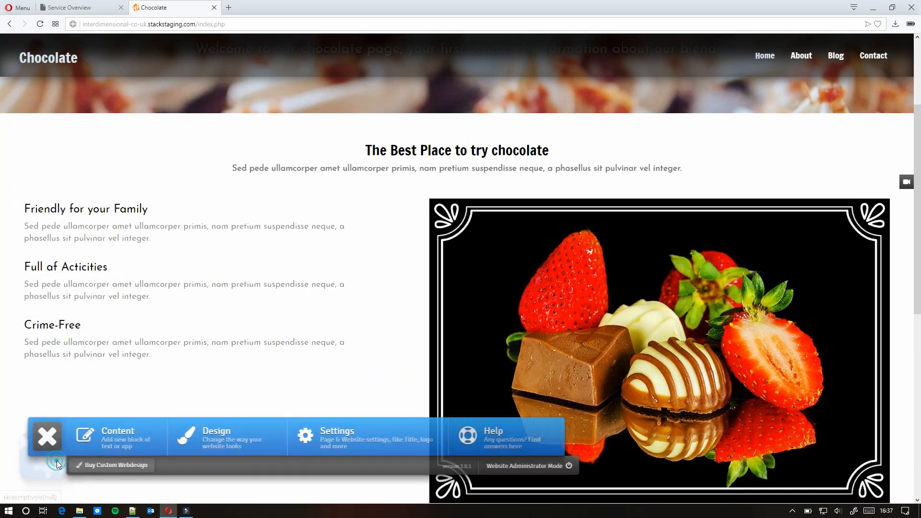
{"action": "left_click", "coordinate": [211, 438]}
{"action": "left_click", "coordinate": [88, 232]}
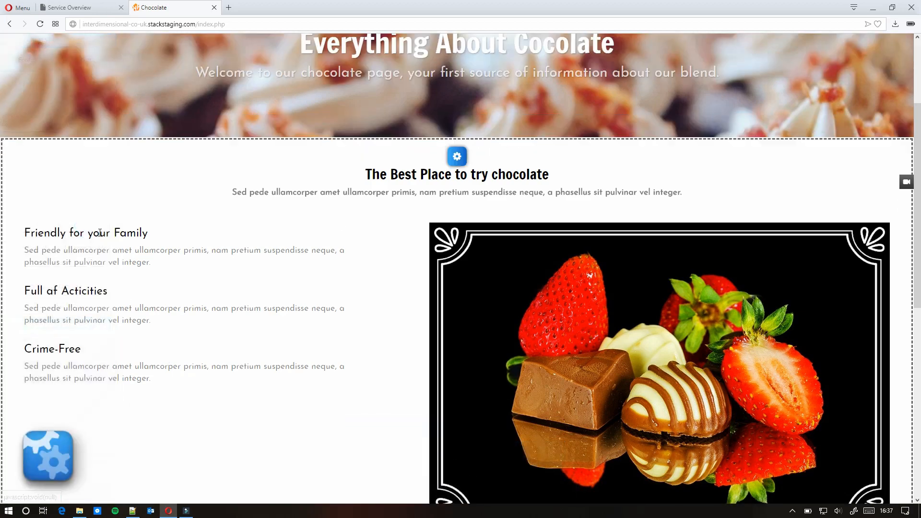
{"action": "scroll", "coordinate": [271, 304], "scroll_direction": "down", "scroll_amount": 1}
{"action": "scroll", "coordinate": [275, 306], "scroll_direction": "down", "scroll_amount": 1}
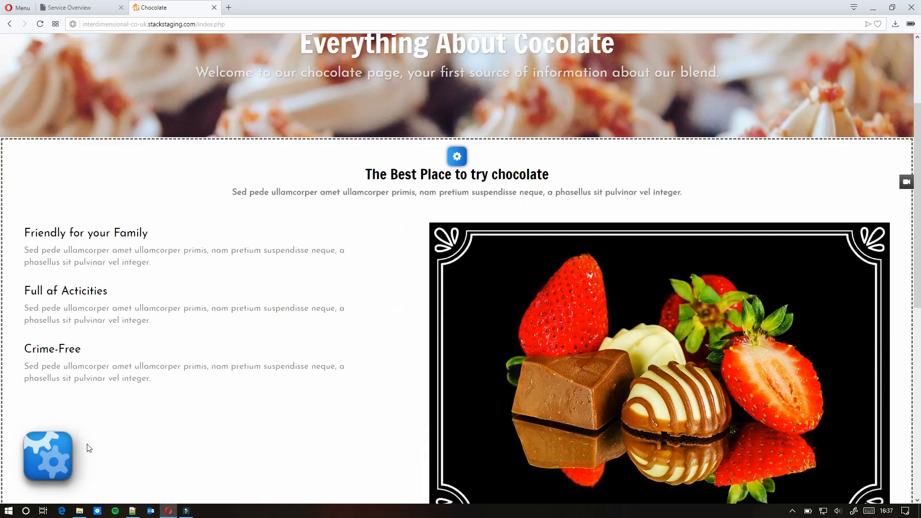
- Apply the dark-red colour scheme 7 from the Colors options
{"action": "left_click", "coordinate": [48, 456]}
{"action": "left_click", "coordinate": [211, 438]}
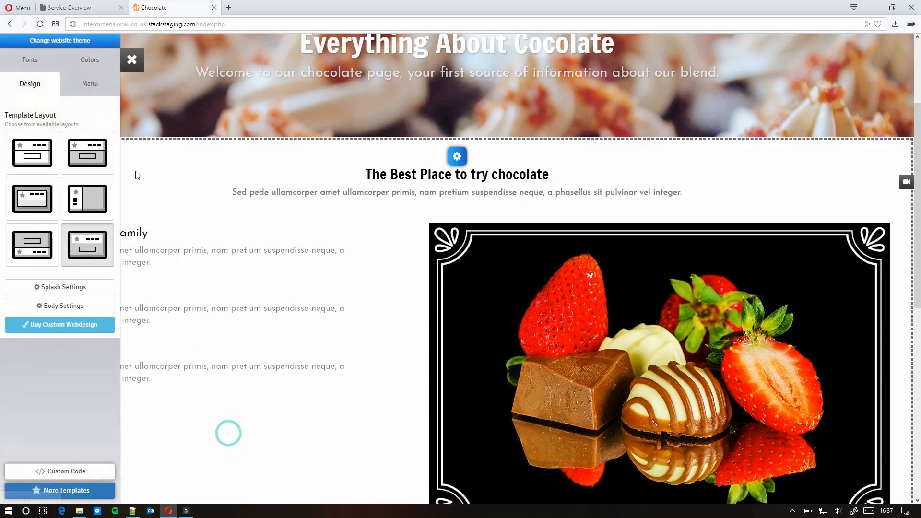
{"action": "left_click", "coordinate": [89, 60]}
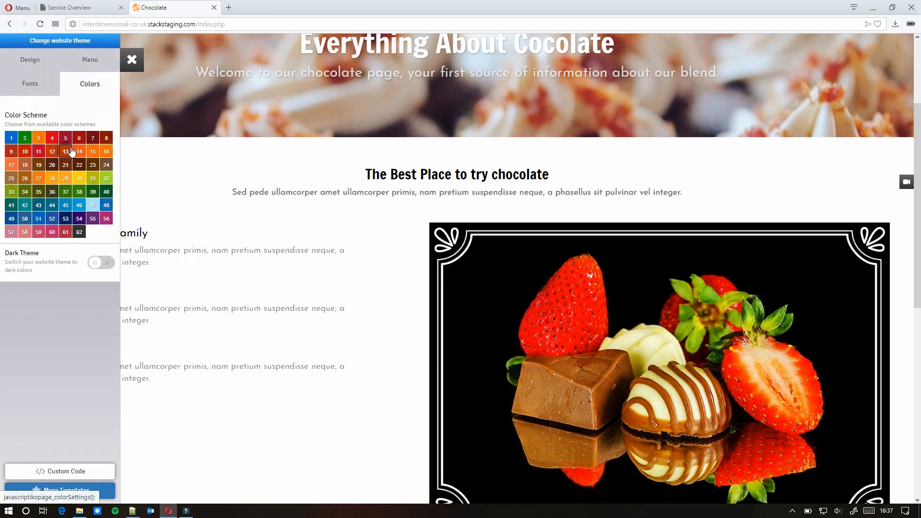
{"action": "left_click", "coordinate": [95, 140]}
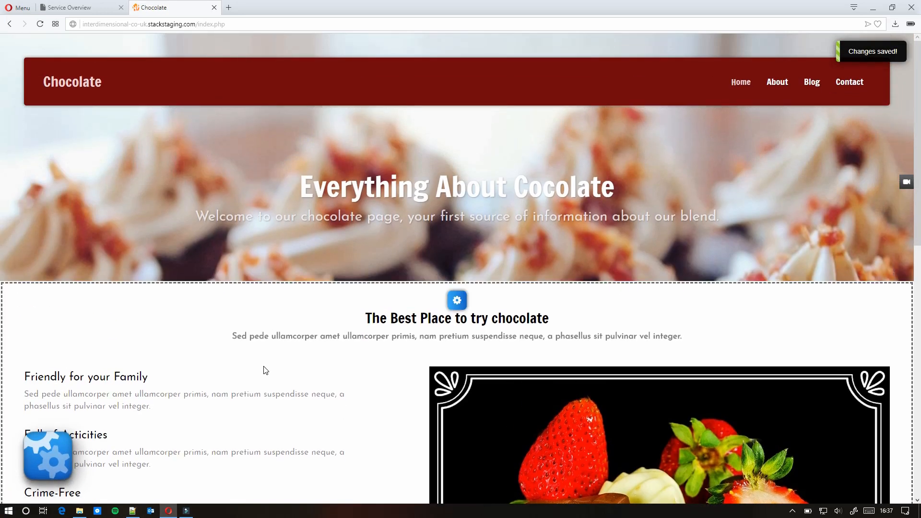
{"action": "scroll", "coordinate": [266, 370], "scroll_direction": "down", "scroll_amount": 9}
- Review the whole-website Configuration's Social Media Facebook link, then close both settings panels
{"action": "left_click", "coordinate": [53, 454]}
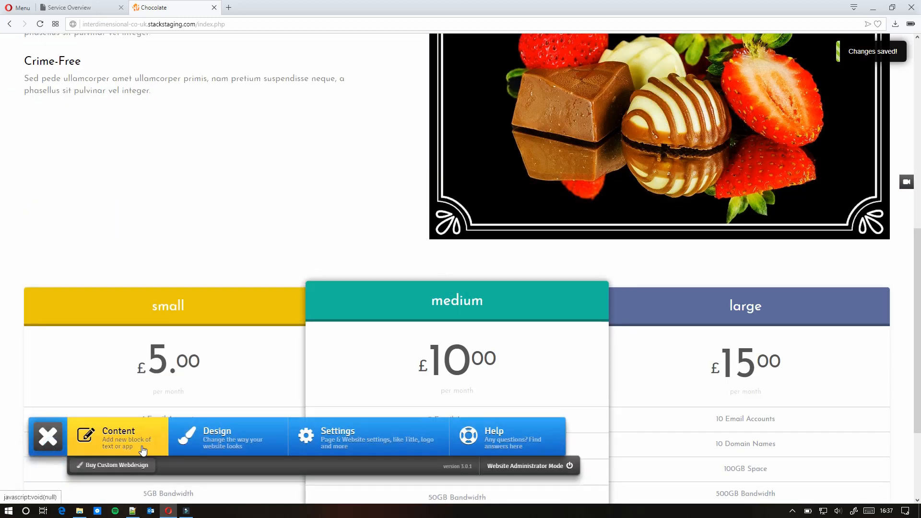
{"action": "left_click", "coordinate": [316, 438]}
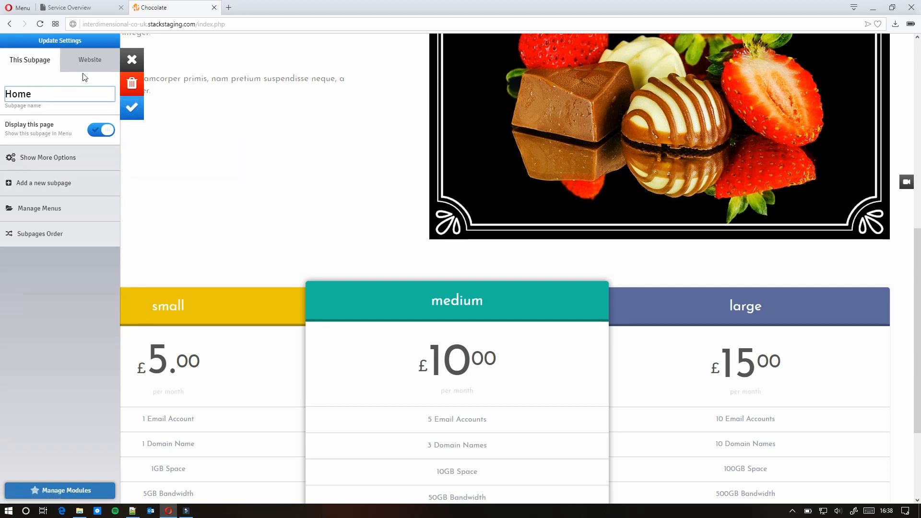
{"action": "left_click", "coordinate": [96, 63]}
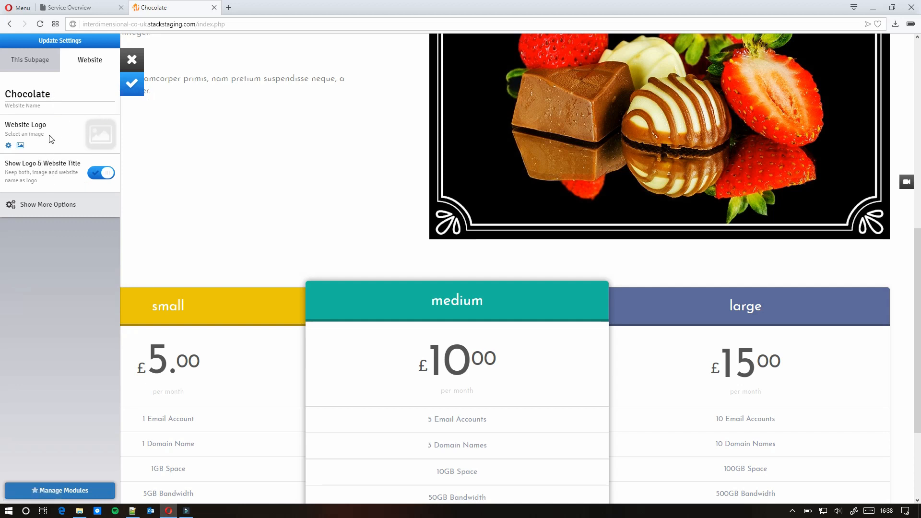
{"action": "left_click", "coordinate": [39, 208]}
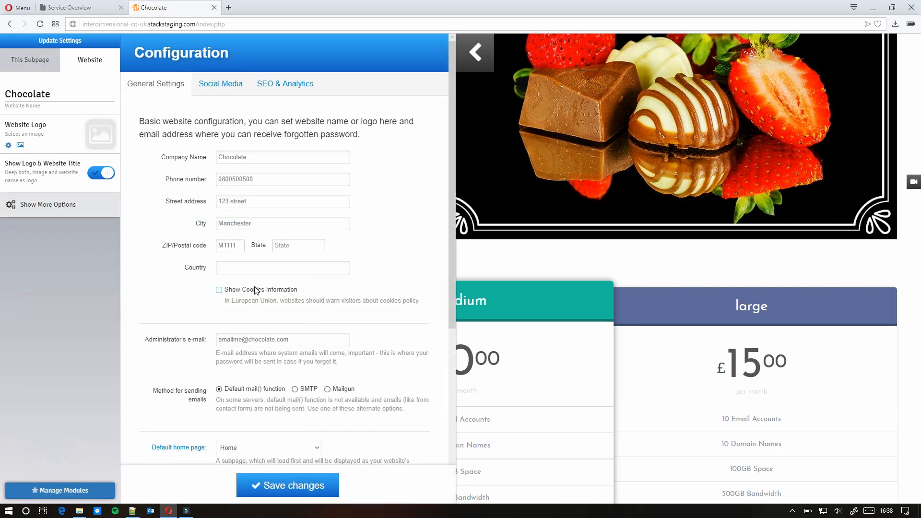
{"action": "scroll", "coordinate": [256, 291], "scroll_direction": "down", "scroll_amount": 7}
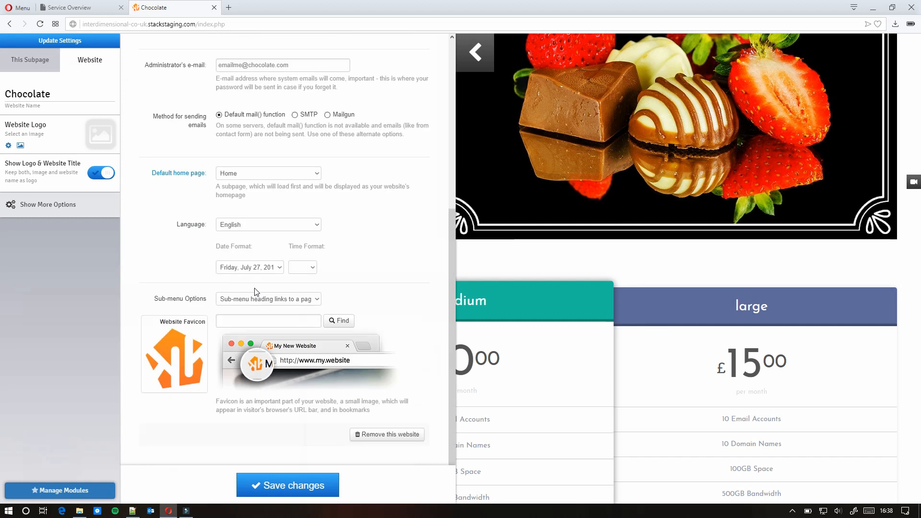
{"action": "scroll", "coordinate": [255, 294], "scroll_direction": "up", "scroll_amount": 7}
{"action": "left_click", "coordinate": [219, 85]}
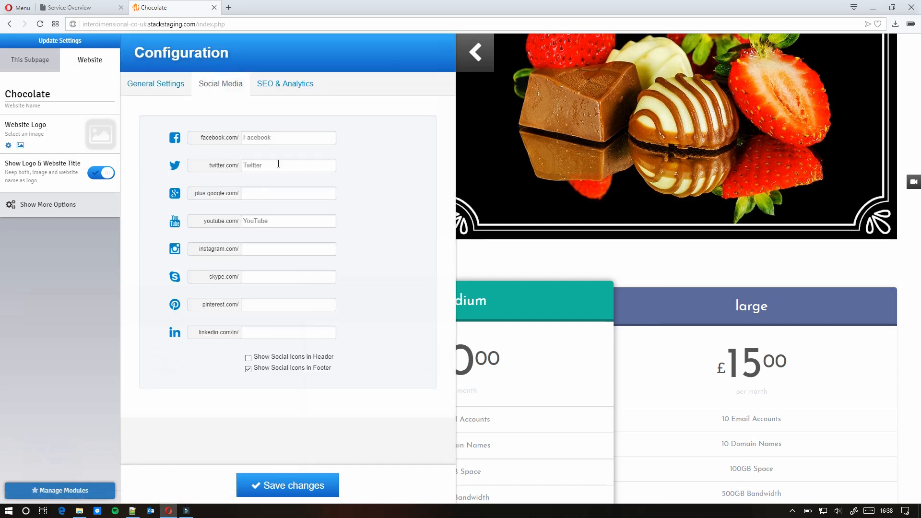
{"action": "left_click", "coordinate": [279, 137]}
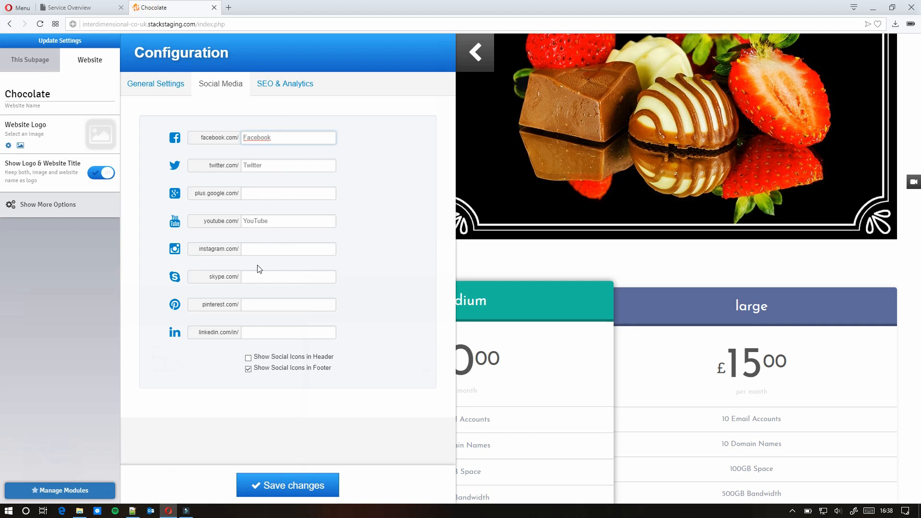
{"action": "left_click", "coordinate": [469, 60]}
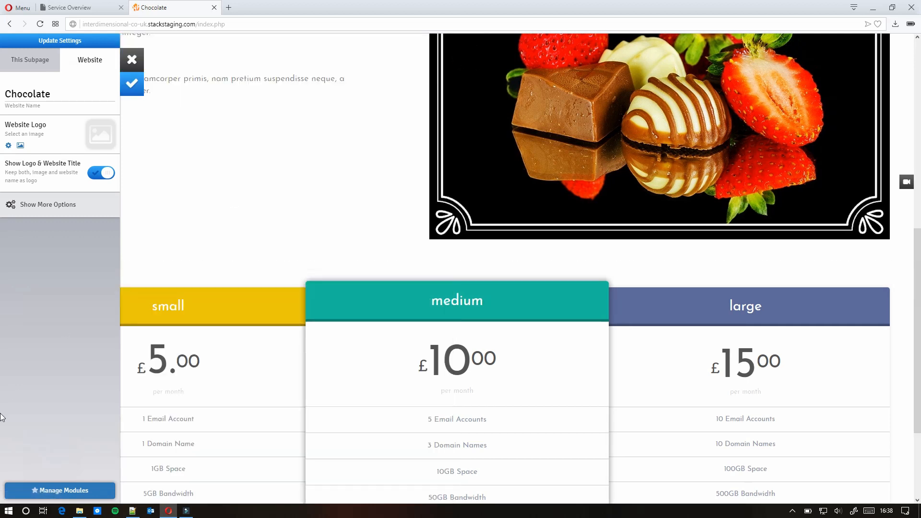
{"action": "left_click", "coordinate": [131, 61]}
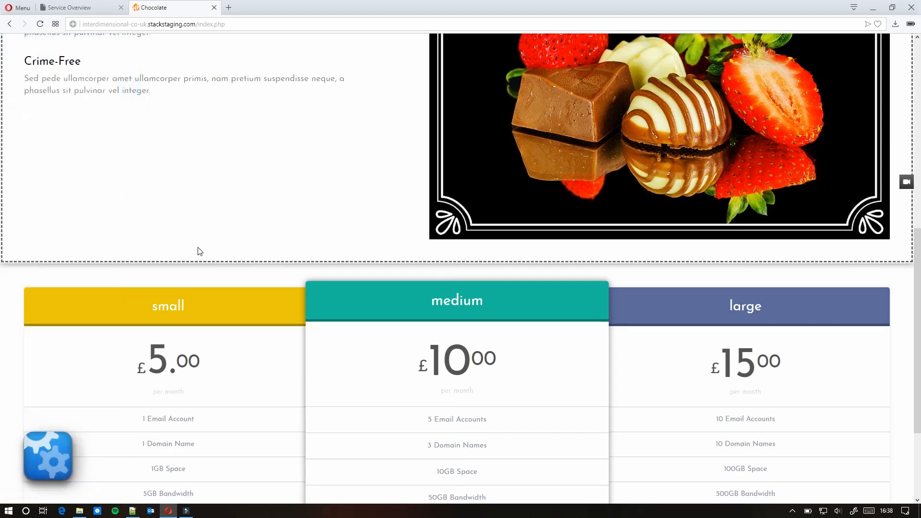
{"action": "scroll", "coordinate": [197, 251], "scroll_direction": "down", "scroll_amount": 3}
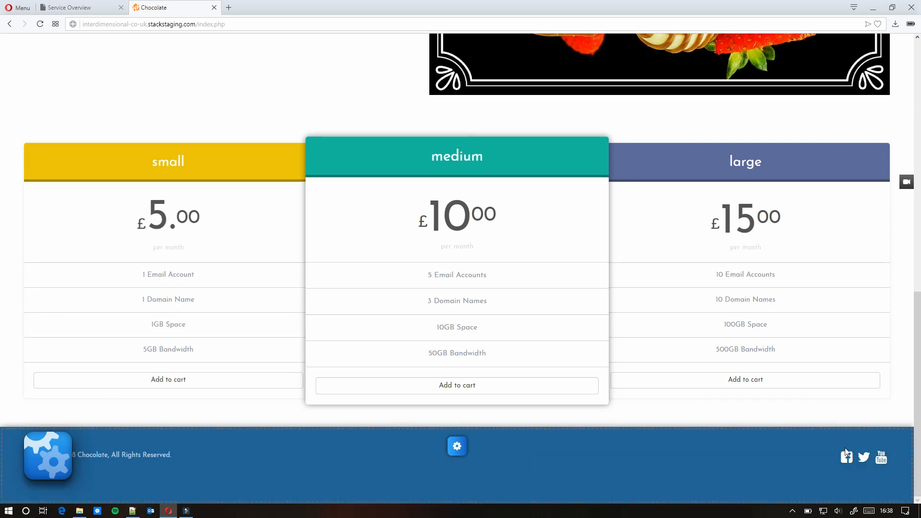
{"action": "scroll", "coordinate": [626, 401], "scroll_direction": "up", "scroll_amount": 10}
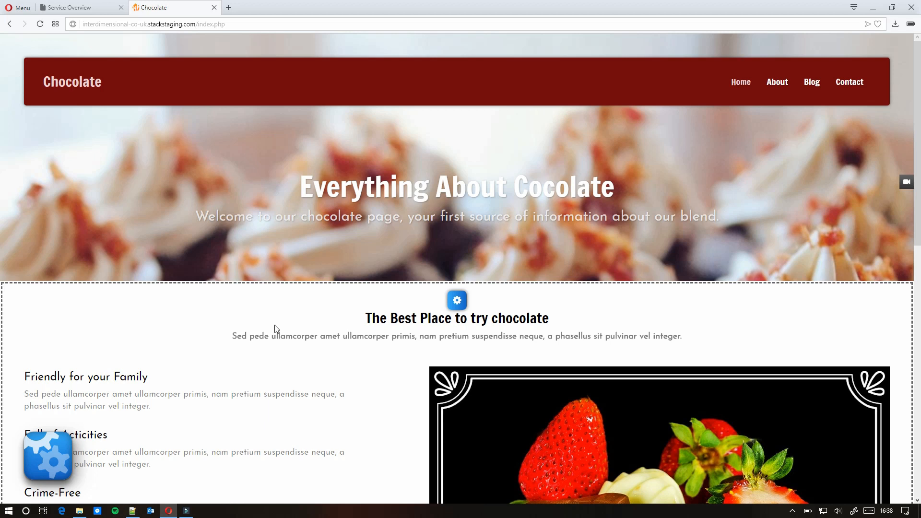
{"action": "left_click", "coordinate": [48, 455]}
{"action": "left_click", "coordinate": [111, 441]}
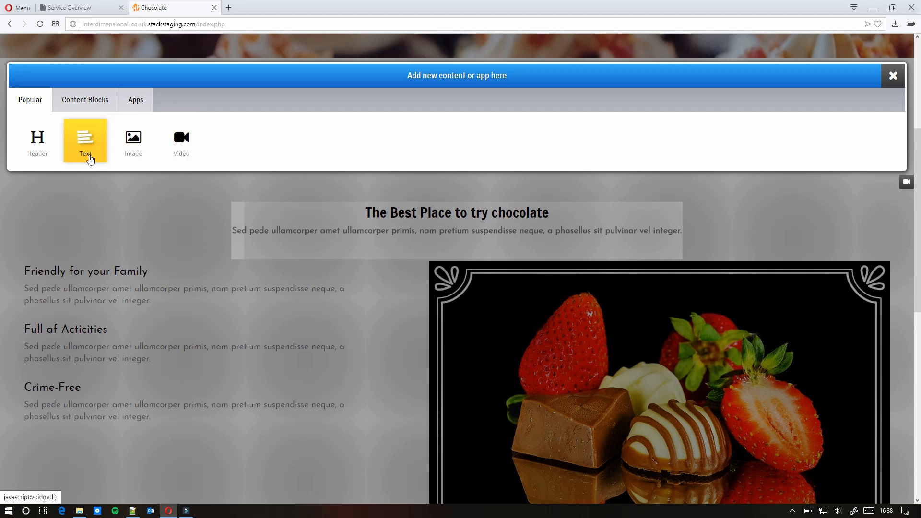
{"action": "left_click", "coordinate": [94, 101]}
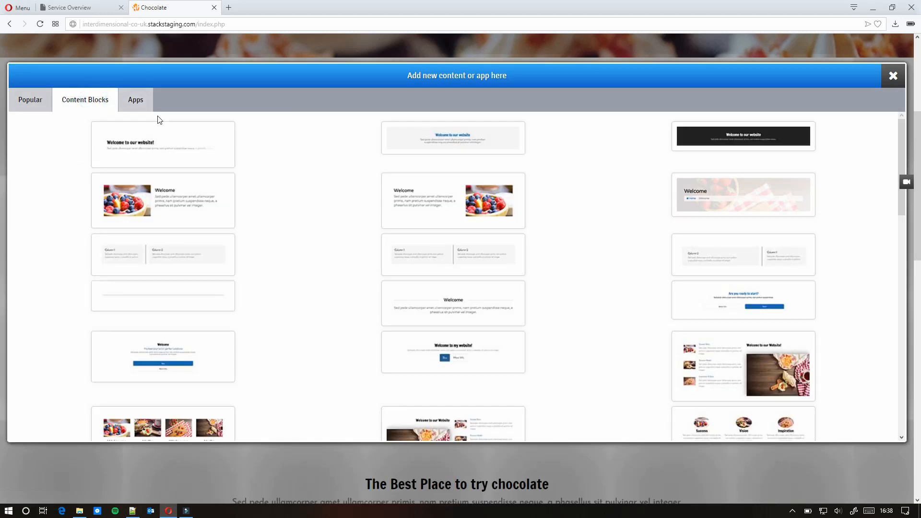
{"action": "left_click", "coordinate": [144, 106]}
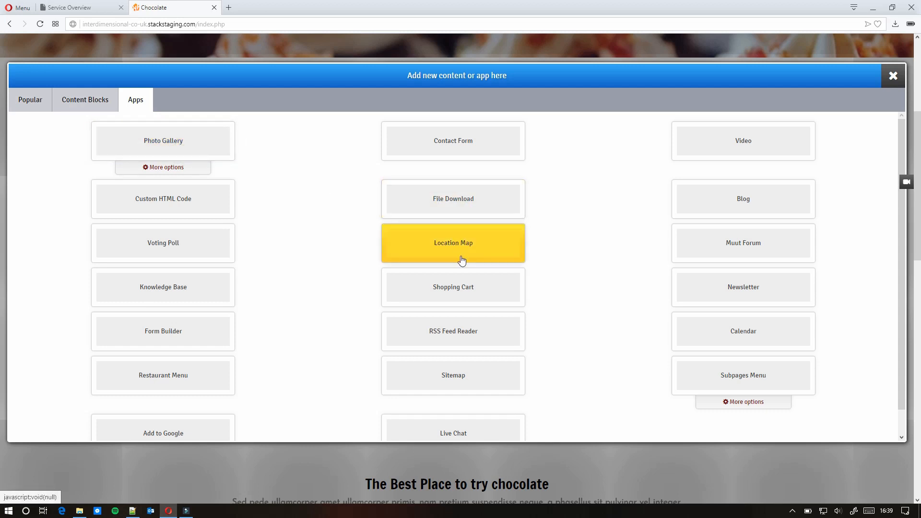
{"action": "scroll", "coordinate": [298, 313], "scroll_direction": "down", "scroll_amount": 1}
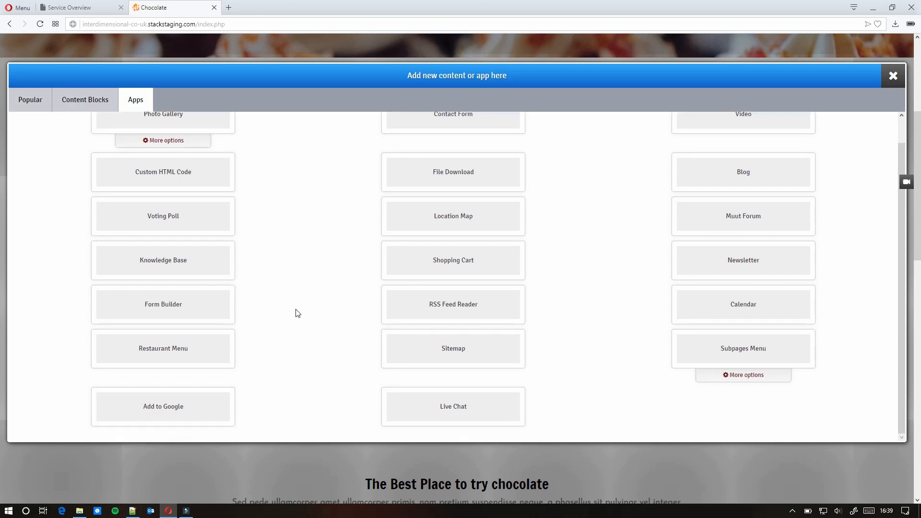
{"action": "left_click", "coordinate": [893, 75]}
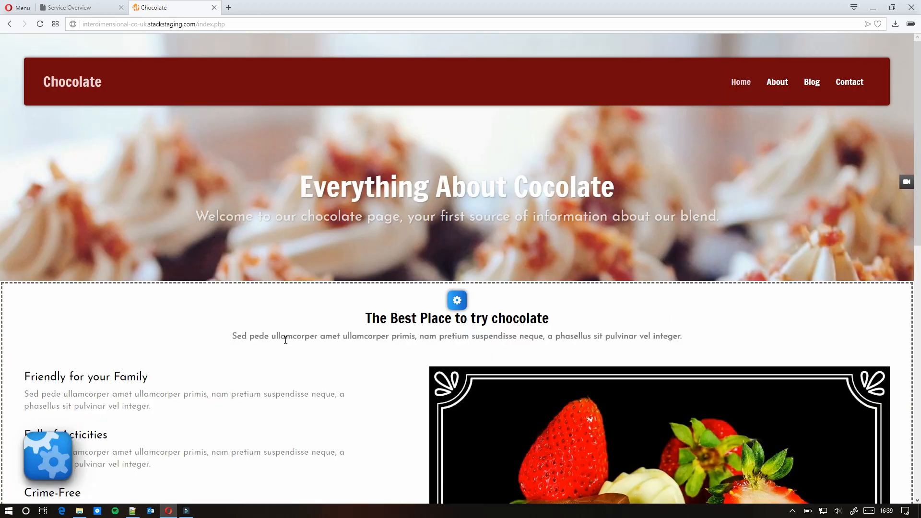
{"action": "left_click", "coordinate": [139, 24]}
- Load interdimensional.co.uk in a new tab from the copied subdomain, hyphens changed to dots
{"action": "left_click", "coordinate": [146, 25]}
{"action": "left_click_drag", "start_coordinate": [146, 25], "coordinate": [70, 32]}
{"action": "key", "text": "ctrl+c"}
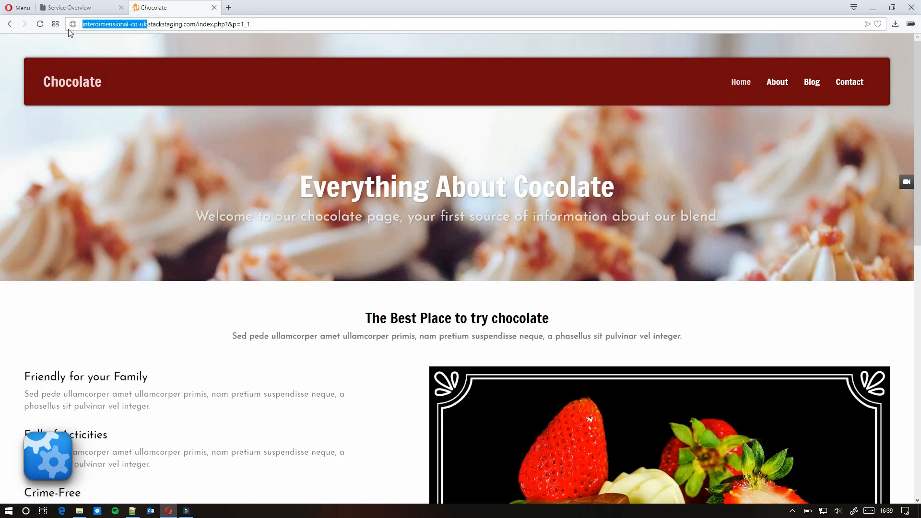
{"action": "left_click", "coordinate": [229, 7]}
{"action": "left_click", "coordinate": [208, 22]}
{"action": "key", "text": "ctrl+v"}
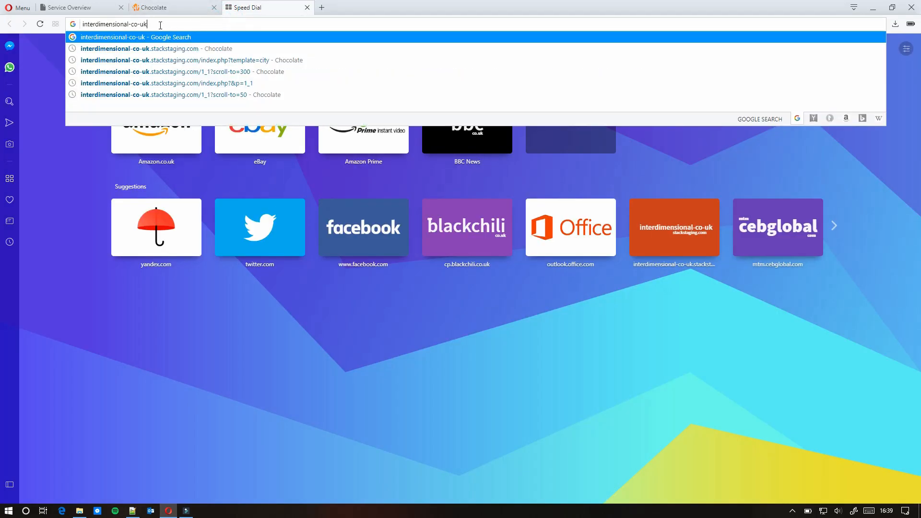
{"action": "left_click", "coordinate": [141, 25]}
{"action": "key", "text": "BackSpace"}
{"action": "type", "text": "."}
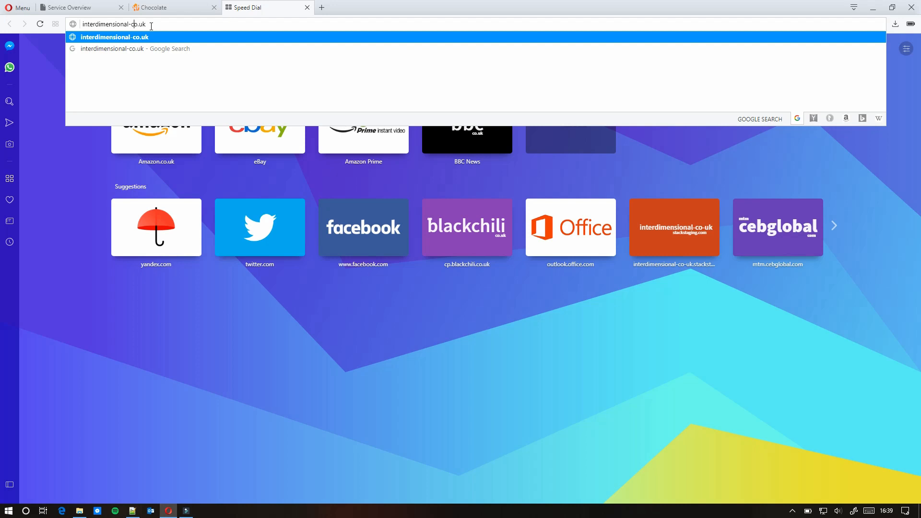
{"action": "key", "text": "Left"}
{"action": "key", "text": "Left"}
{"action": "key", "text": "Left"}
{"action": "key", "text": "BackSpace"}
{"action": "type", "text": "."}
{"action": "key", "text": "Return"}
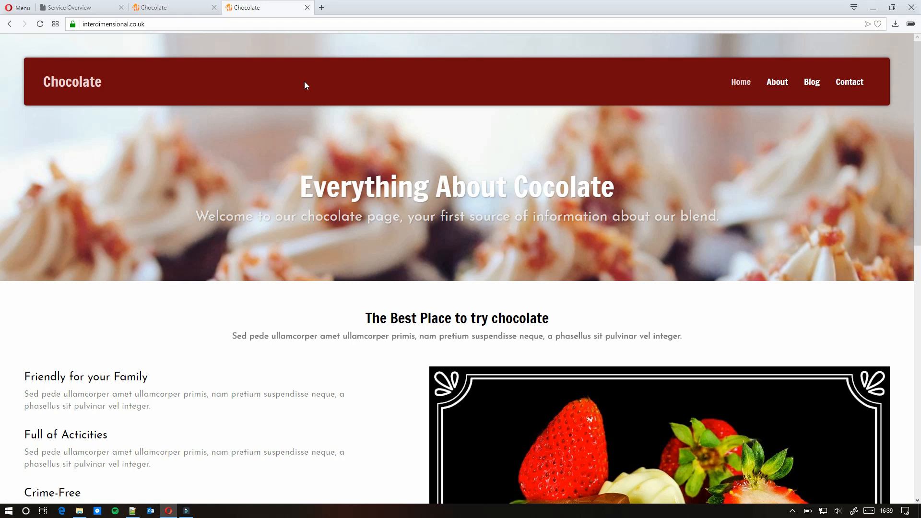
{"action": "scroll", "coordinate": [325, 103], "scroll_direction": "down", "scroll_amount": 5}
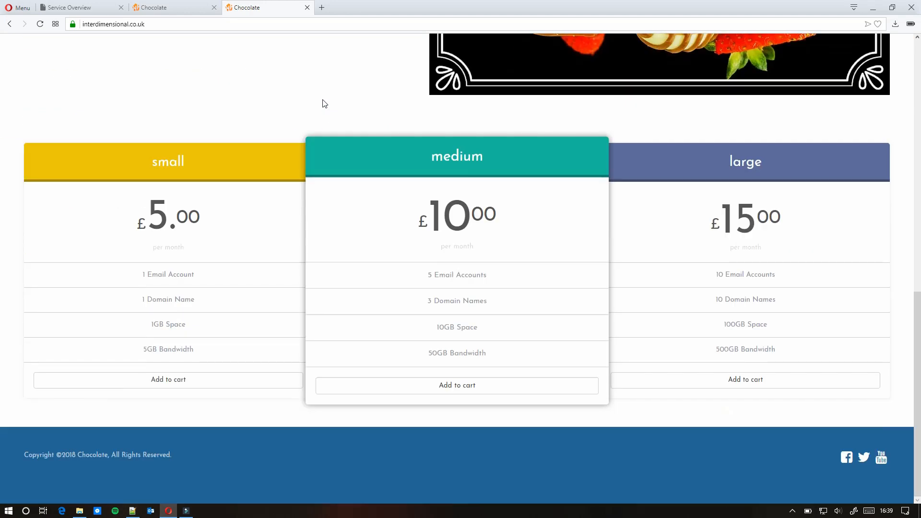
{"action": "scroll", "coordinate": [324, 104], "scroll_direction": "up", "scroll_amount": 10}
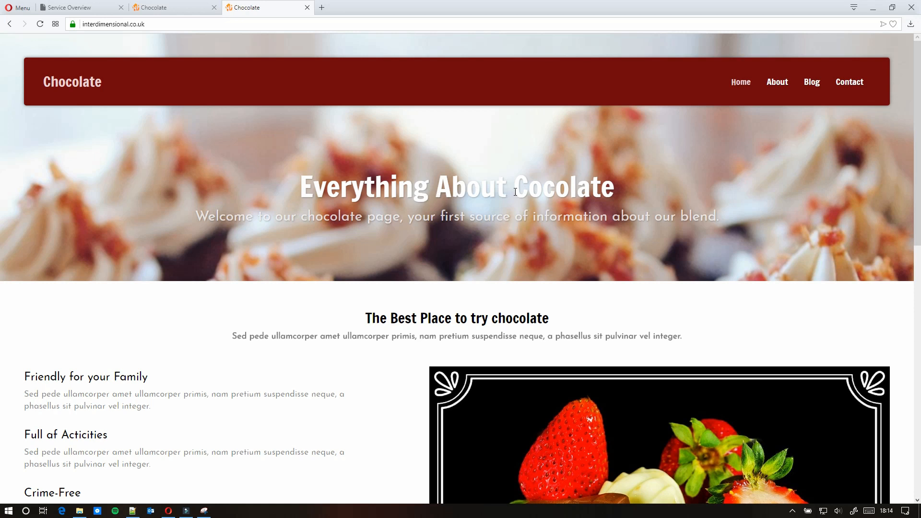
- Inspect the misspelled word in the live page's heading before returning to the editor
{"action": "left_click_drag", "start_coordinate": [514, 192], "coordinate": [608, 191]}
{"action": "left_click", "coordinate": [608, 191]}
{"action": "left_click", "coordinate": [531, 191]}
{"action": "left_click_drag", "start_coordinate": [618, 191], "coordinate": [556, 191]}
{"action": "left_click", "coordinate": [538, 189]}
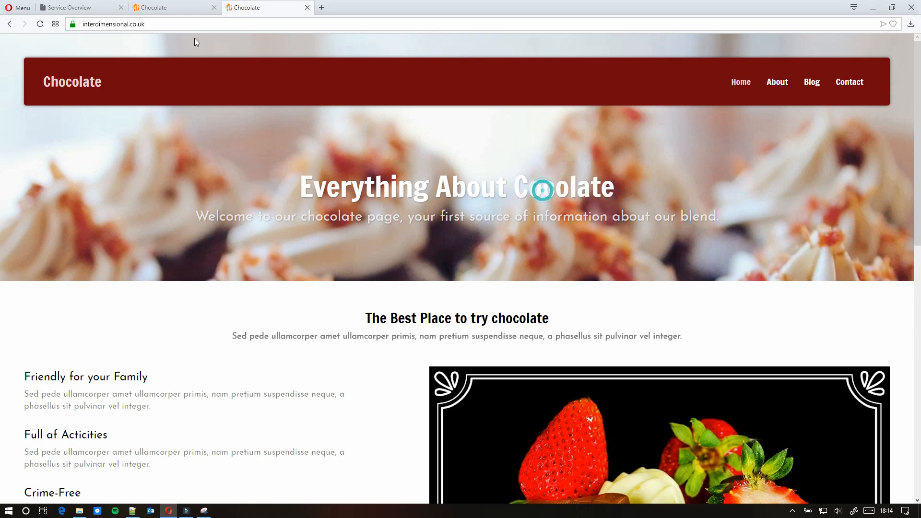
{"action": "left_click", "coordinate": [158, 9]}
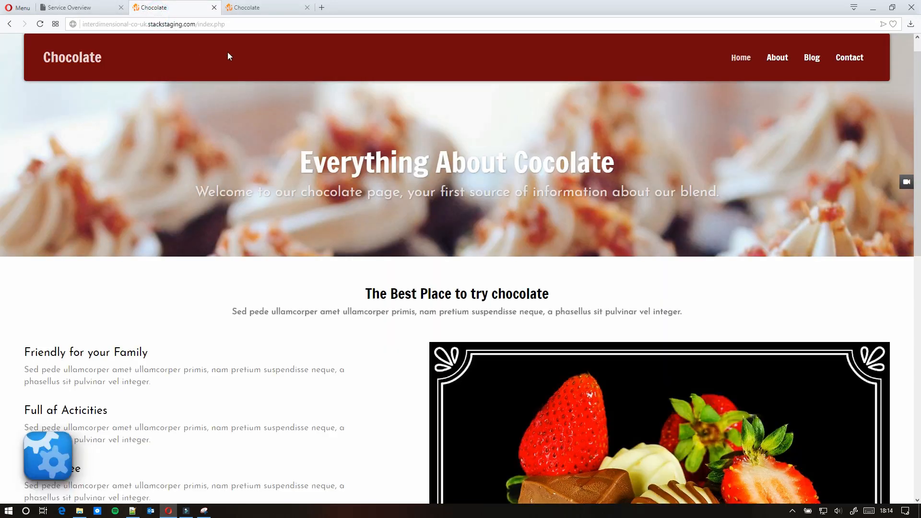
- Fix the hero heading's 'Cocolate' typo to 'Chocolate' and save the block
{"action": "left_click", "coordinate": [458, 110]}
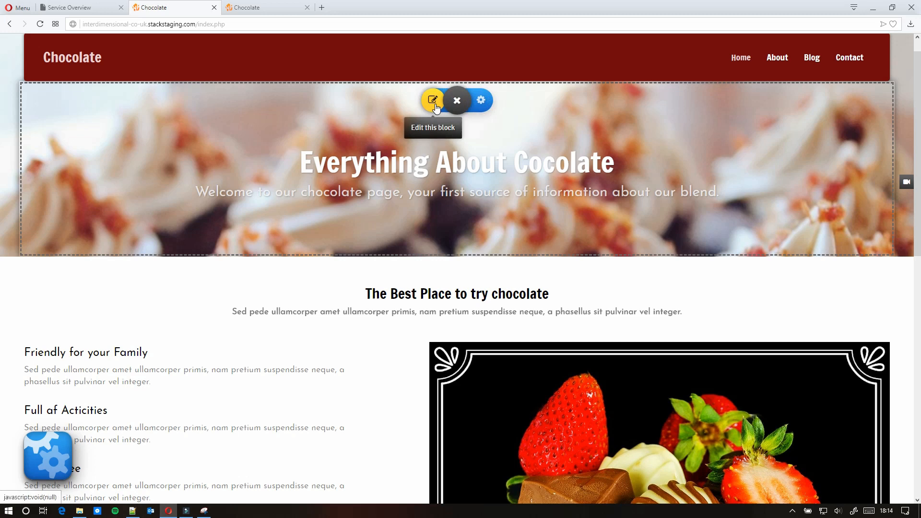
{"action": "left_click", "coordinate": [432, 100]}
{"action": "left_click", "coordinate": [525, 154]}
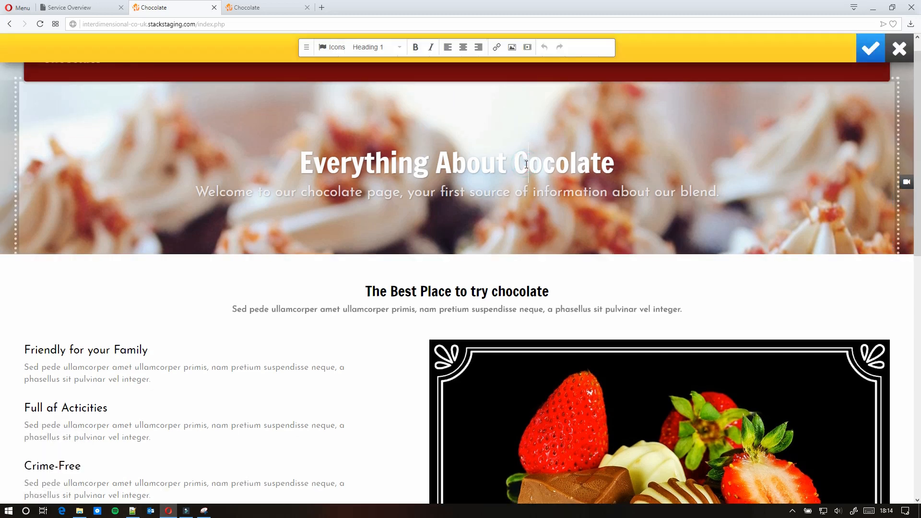
{"action": "type", "text": "h"}
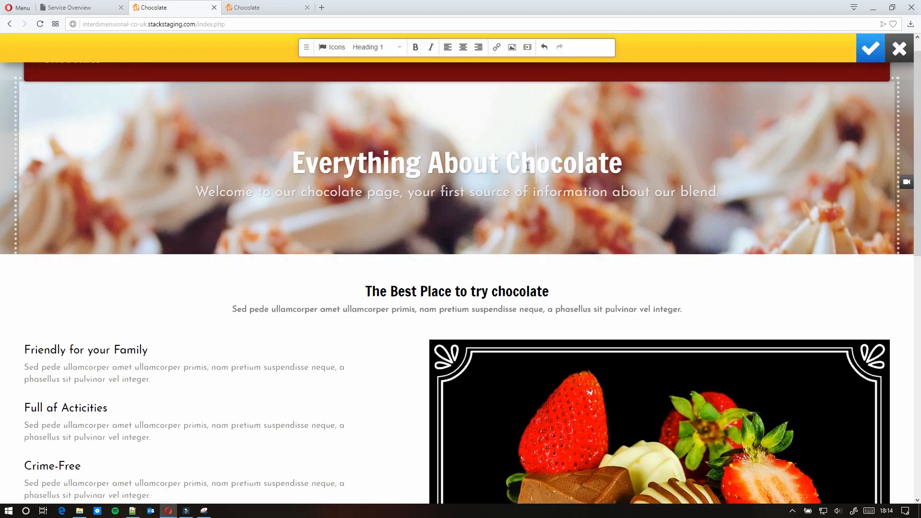
{"action": "left_click", "coordinate": [860, 53]}
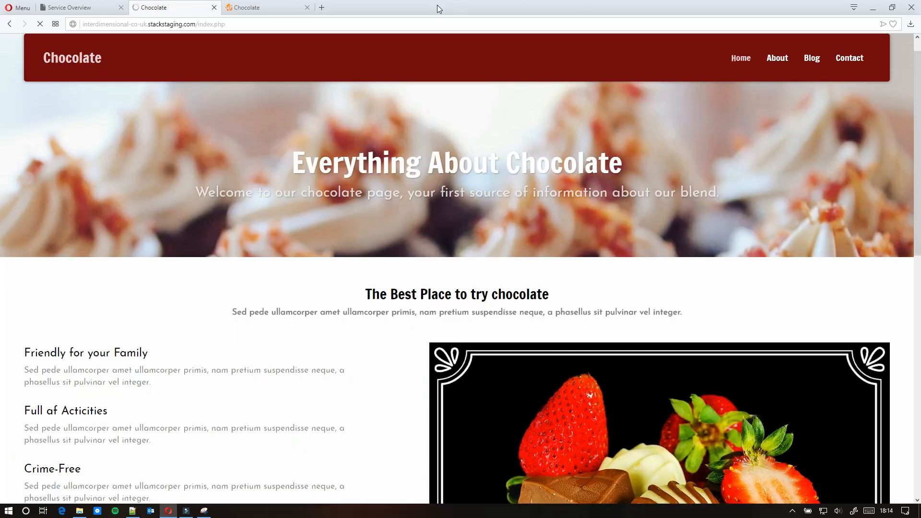
- Reload the live site to confirm 'Everything About Chocolate' now appears
{"action": "left_click", "coordinate": [254, 9]}
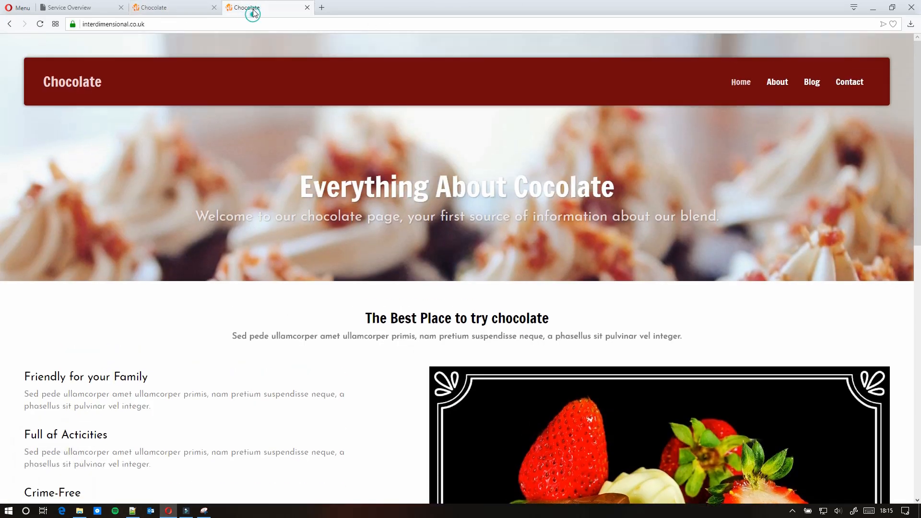
{"action": "left_click", "coordinate": [222, 25]}
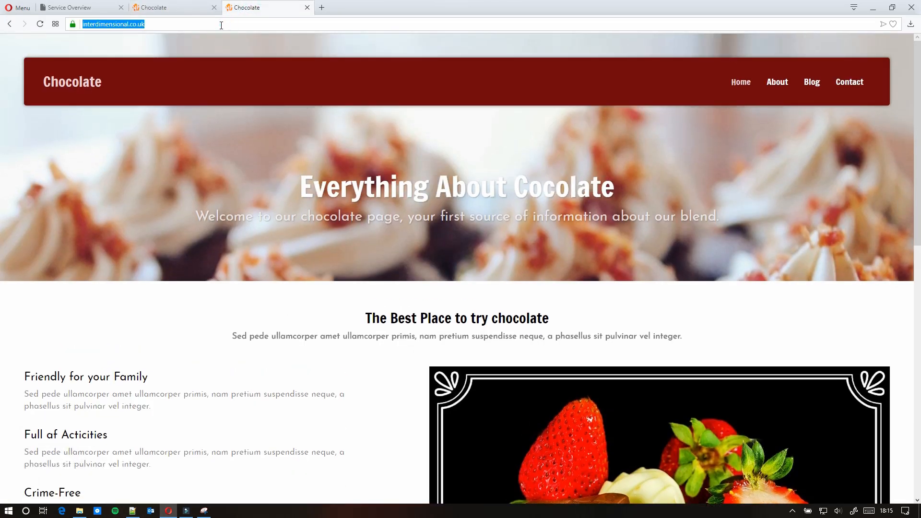
{"action": "key", "text": "Return"}
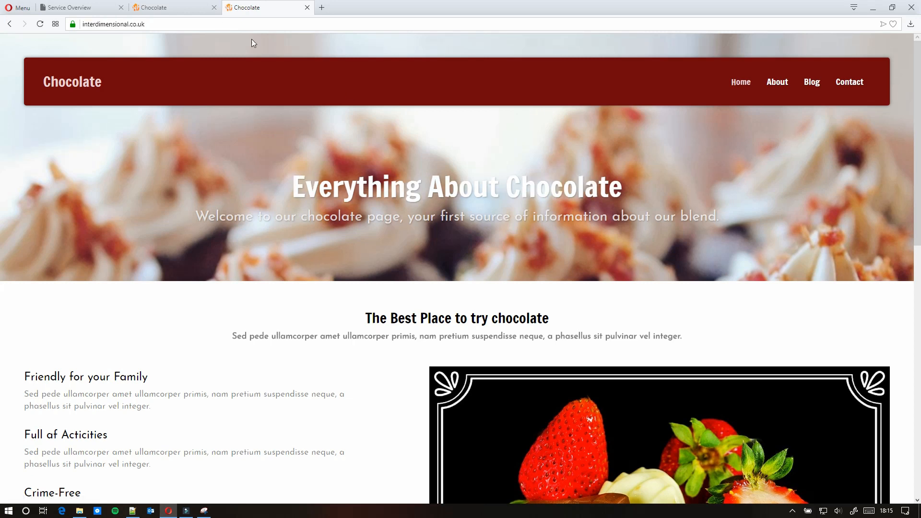